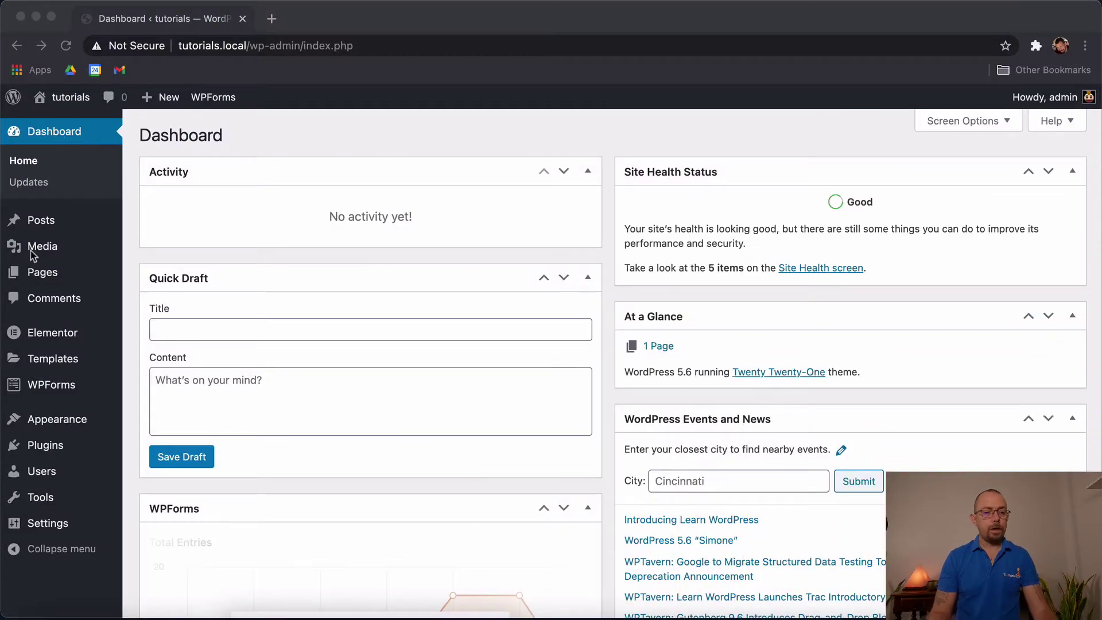
Step: Open the list of all pages on the site
{"action": "mouse_move", "coordinate": [53, 276]}
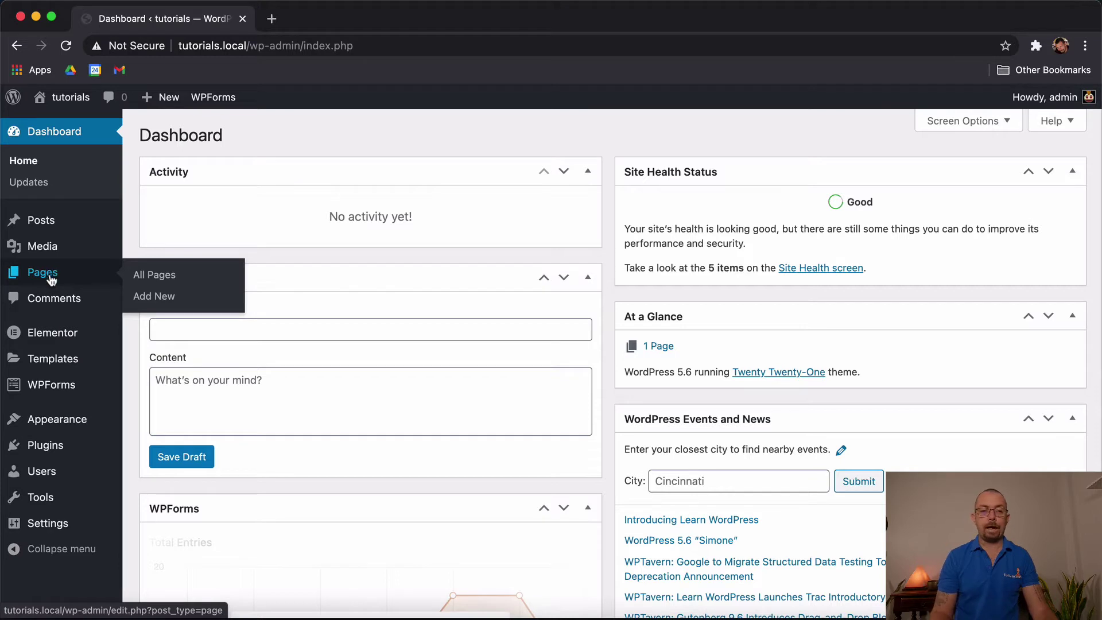
{"action": "left_click", "coordinate": [54, 275]}
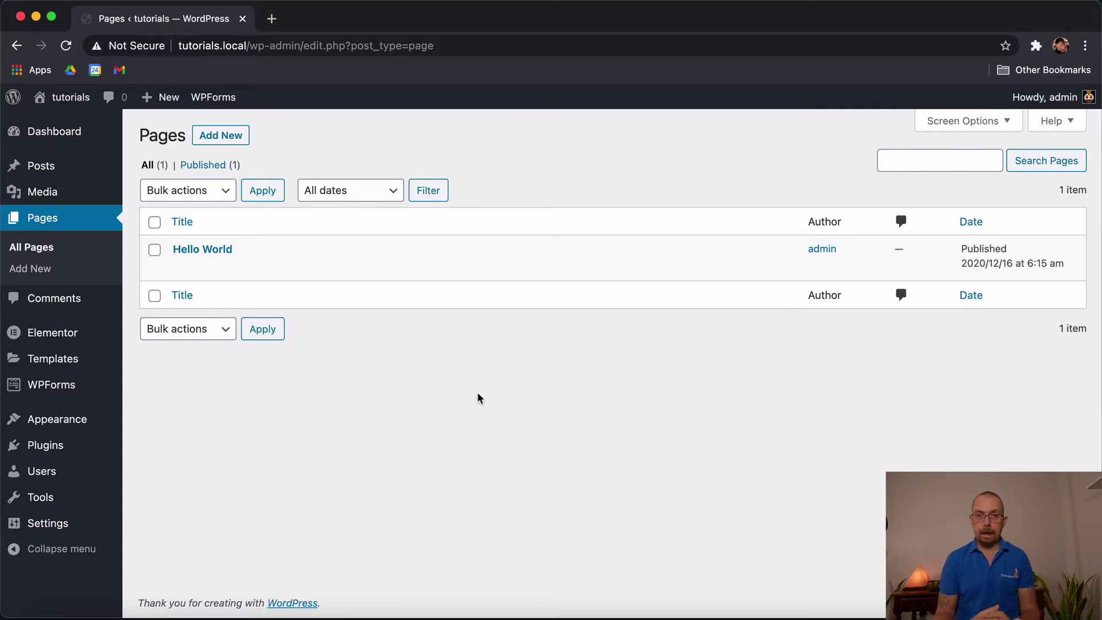
{"action": "mouse_move", "coordinate": [408, 261]}
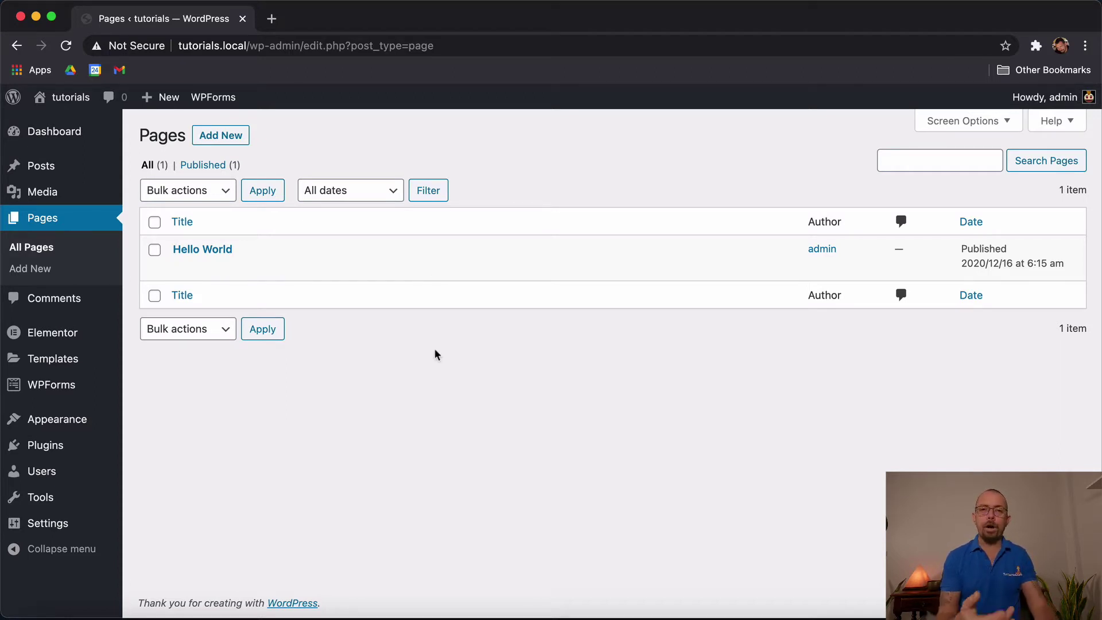
{"action": "mouse_move", "coordinate": [259, 252]}
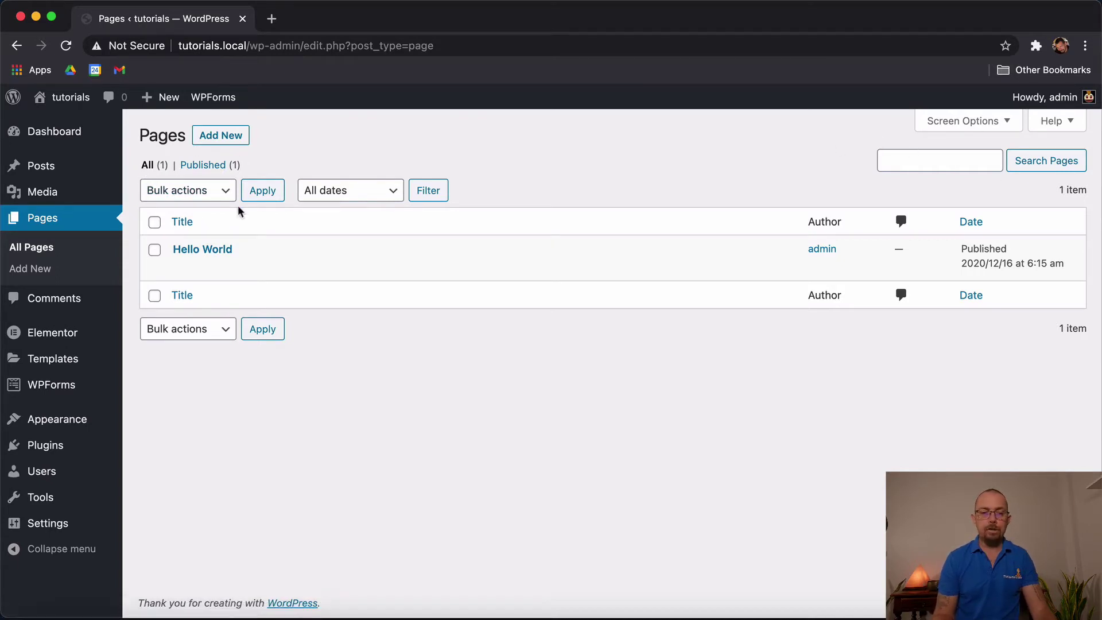
Step: Turn the Author, Comments and Date columns off and back on in the page list's screen options
{"action": "left_click", "coordinate": [1006, 122]}
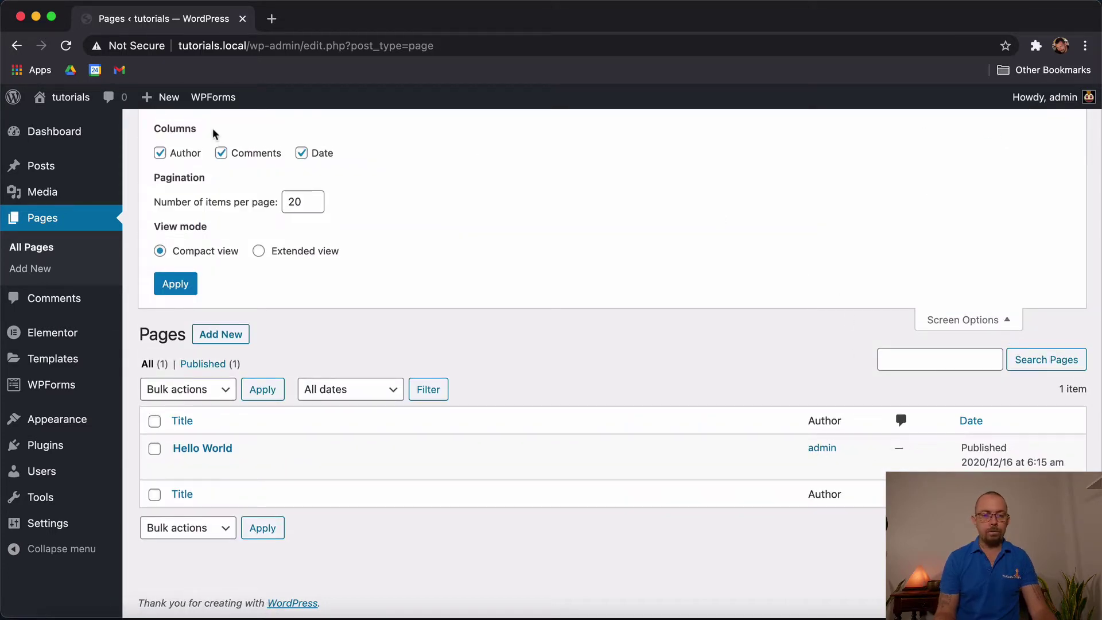
{"action": "left_click", "coordinate": [300, 152]}
{"action": "left_click", "coordinate": [221, 152]}
{"action": "left_click", "coordinate": [160, 153]}
{"action": "left_click", "coordinate": [221, 153]}
{"action": "left_click", "coordinate": [160, 153]}
{"action": "left_click", "coordinate": [301, 153]}
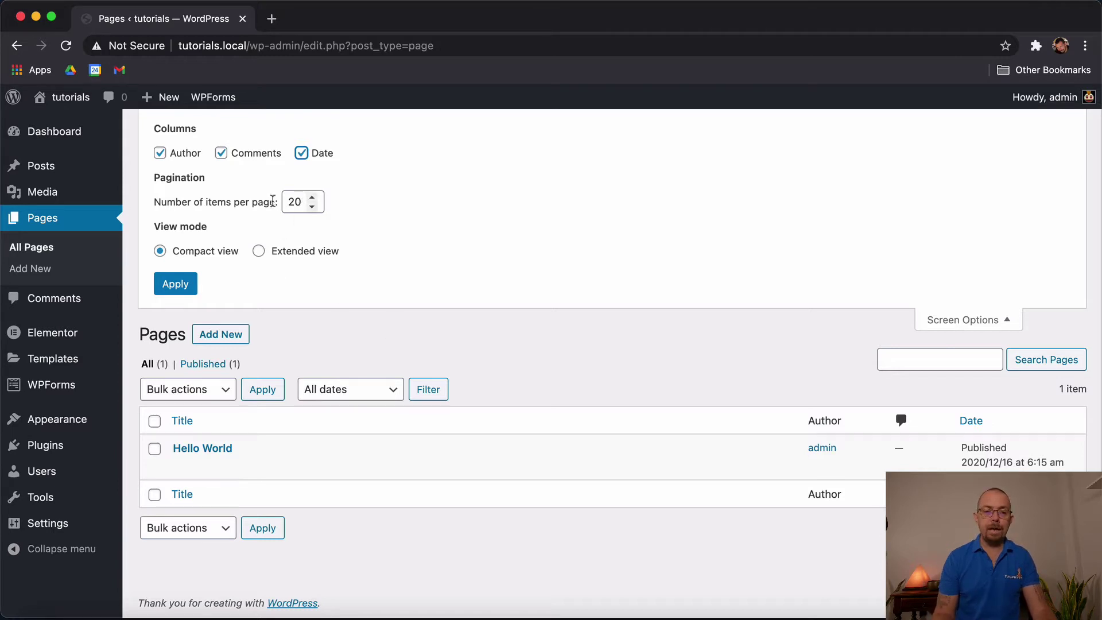
Step: Switch the page list's view mode to Extended view and apply it
{"action": "left_click", "coordinate": [257, 251]}
{"action": "left_click", "coordinate": [160, 252]}
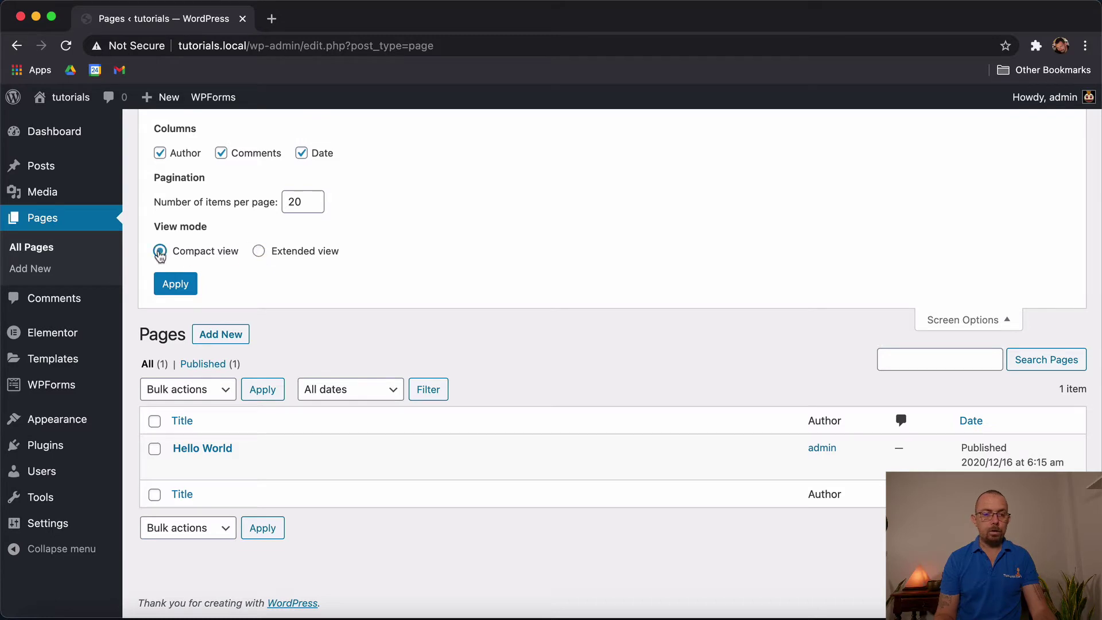
{"action": "left_click", "coordinate": [259, 250]}
{"action": "left_click", "coordinate": [183, 287]}
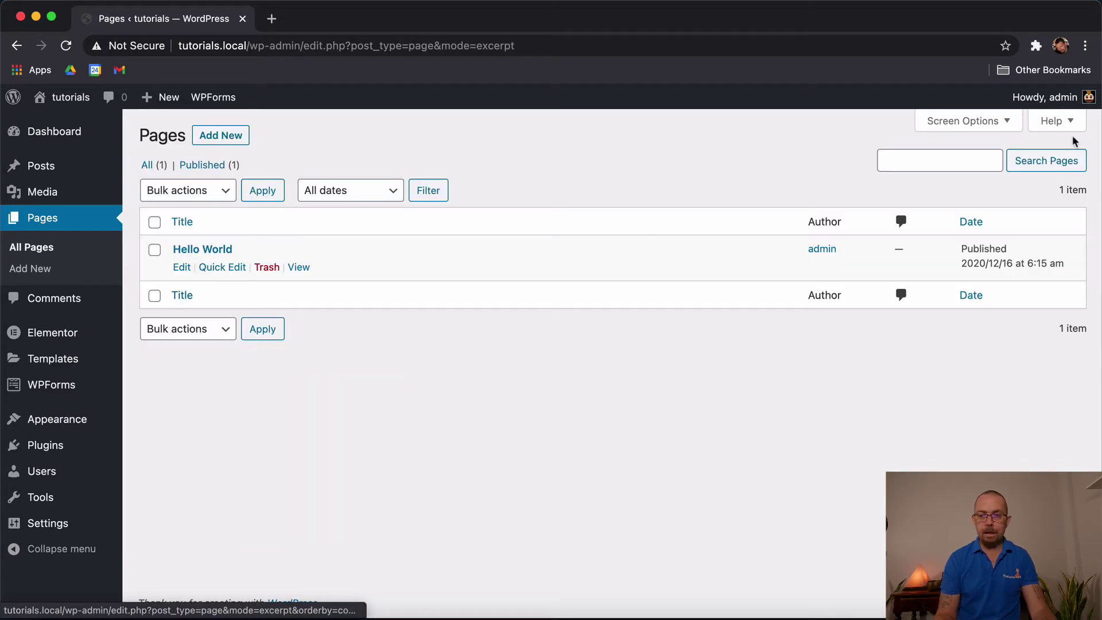
Step: Examine the bulk actions available for pages and how all listed pages can be selected together
{"action": "left_click", "coordinate": [194, 193]}
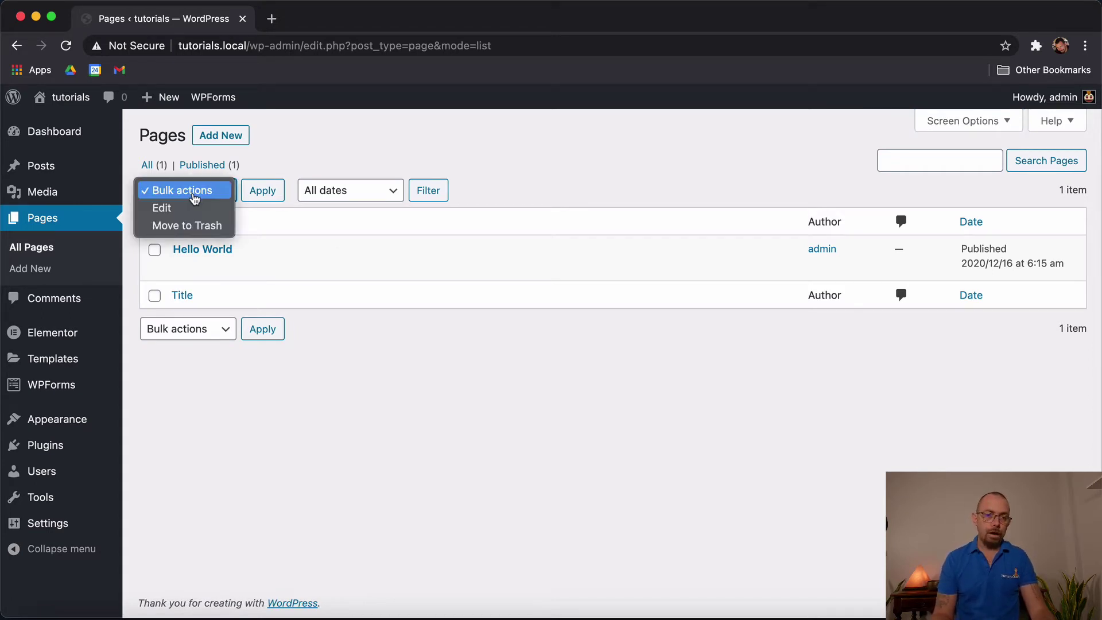
{"action": "left_click", "coordinate": [194, 197]}
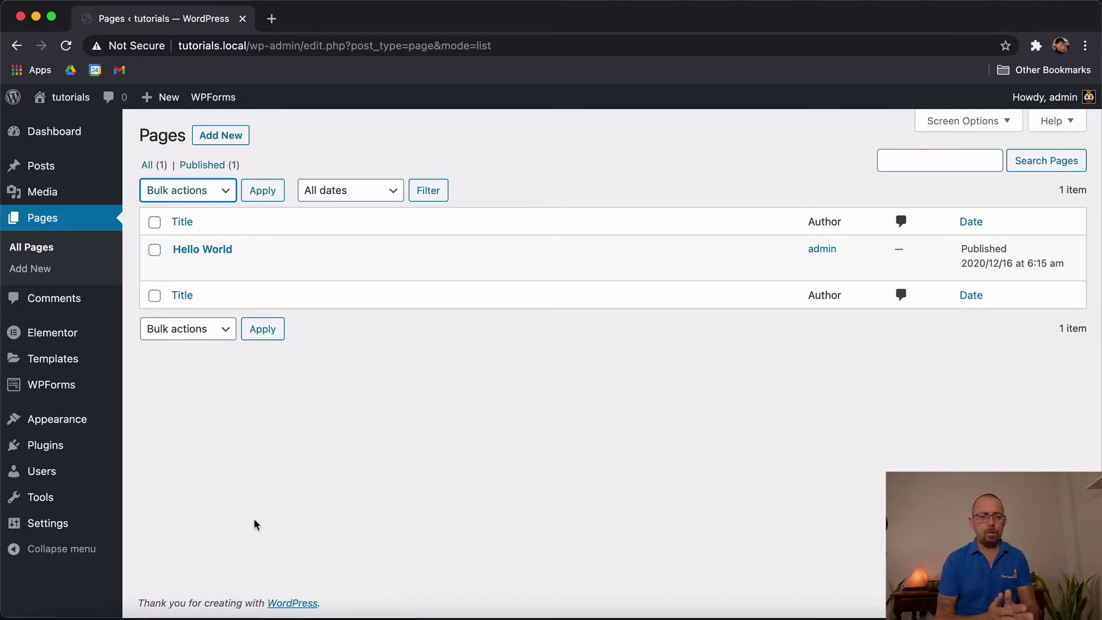
{"action": "left_click", "coordinate": [221, 190]}
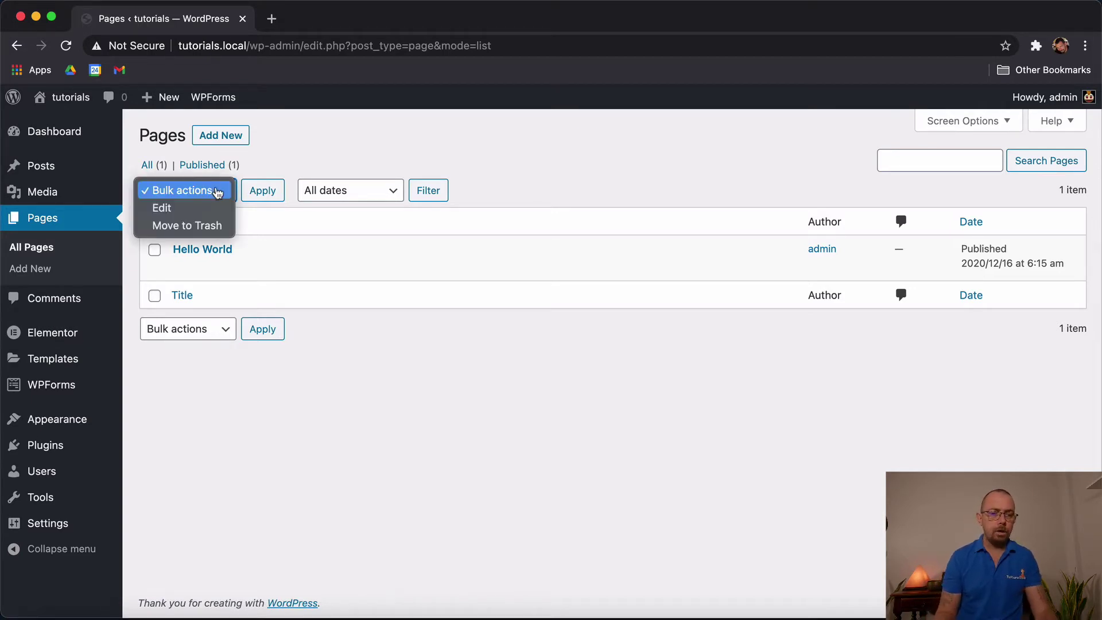
{"action": "left_click", "coordinate": [218, 191]}
{"action": "left_click", "coordinate": [155, 221]}
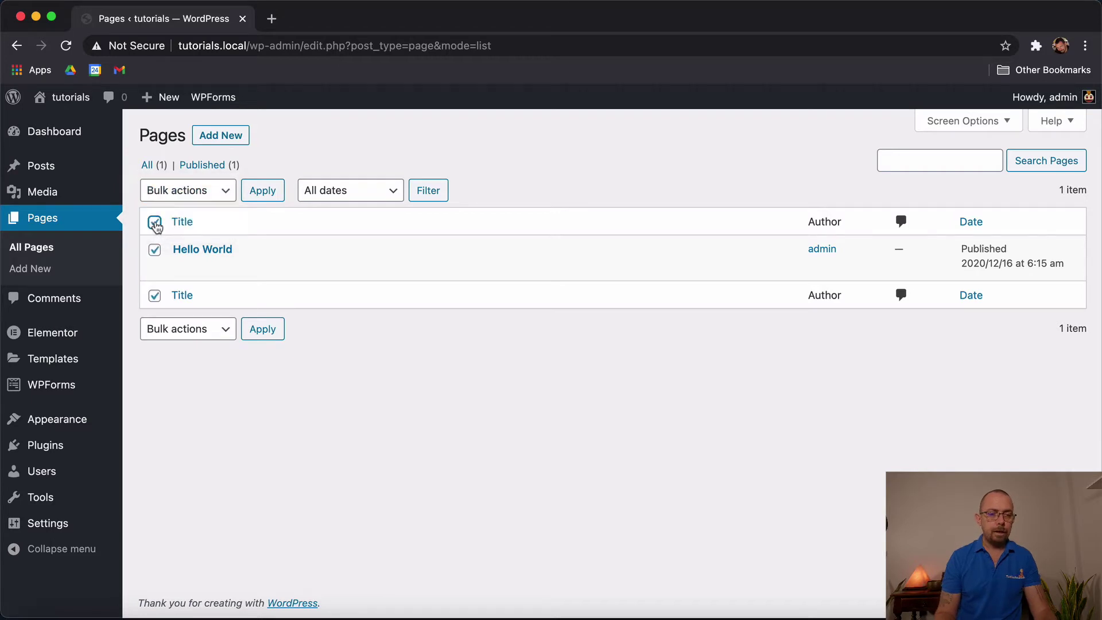
{"action": "left_click", "coordinate": [154, 221]}
{"action": "left_click", "coordinate": [234, 195]}
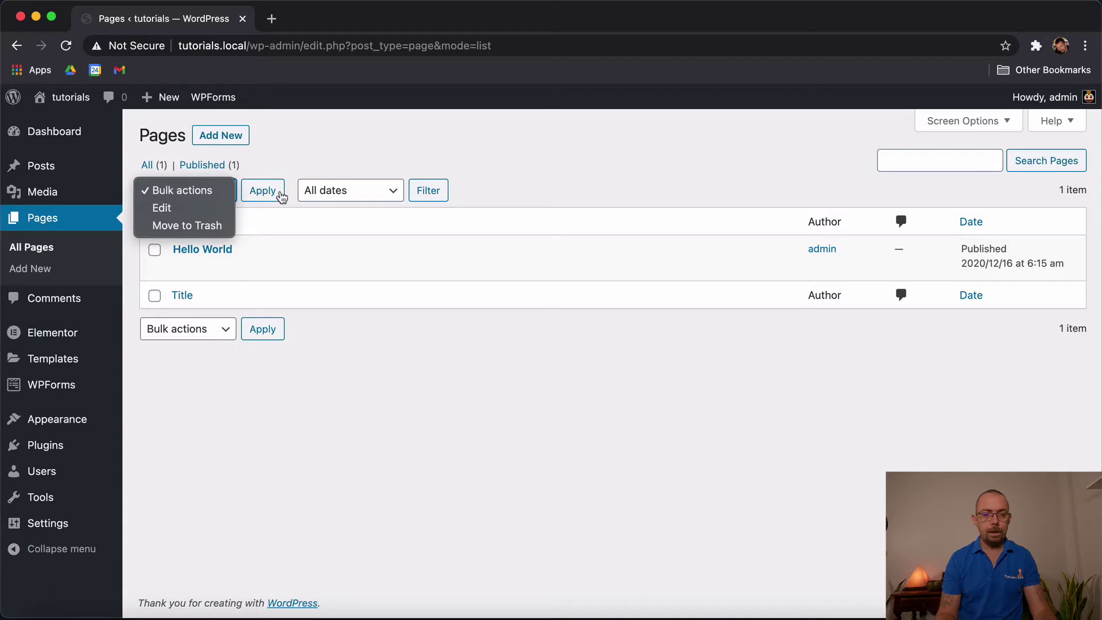
{"action": "left_click", "coordinate": [259, 191]}
Step: Look at the date filter choices and the page search field without filtering the list
{"action": "left_click", "coordinate": [379, 193]}
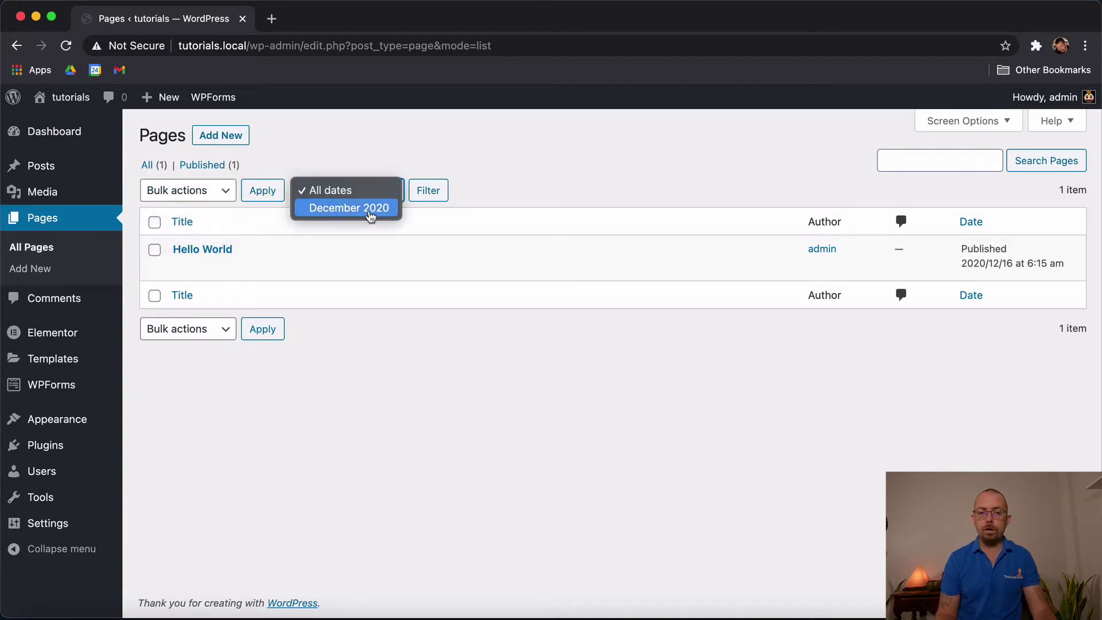
{"action": "left_click", "coordinate": [558, 174]}
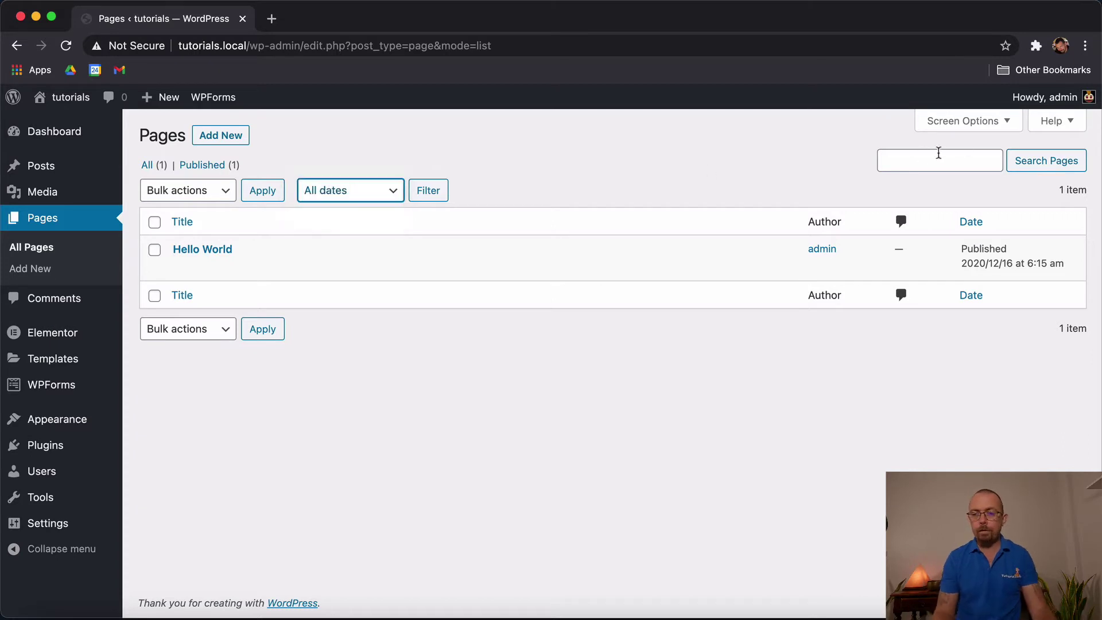
{"action": "left_click", "coordinate": [901, 159]}
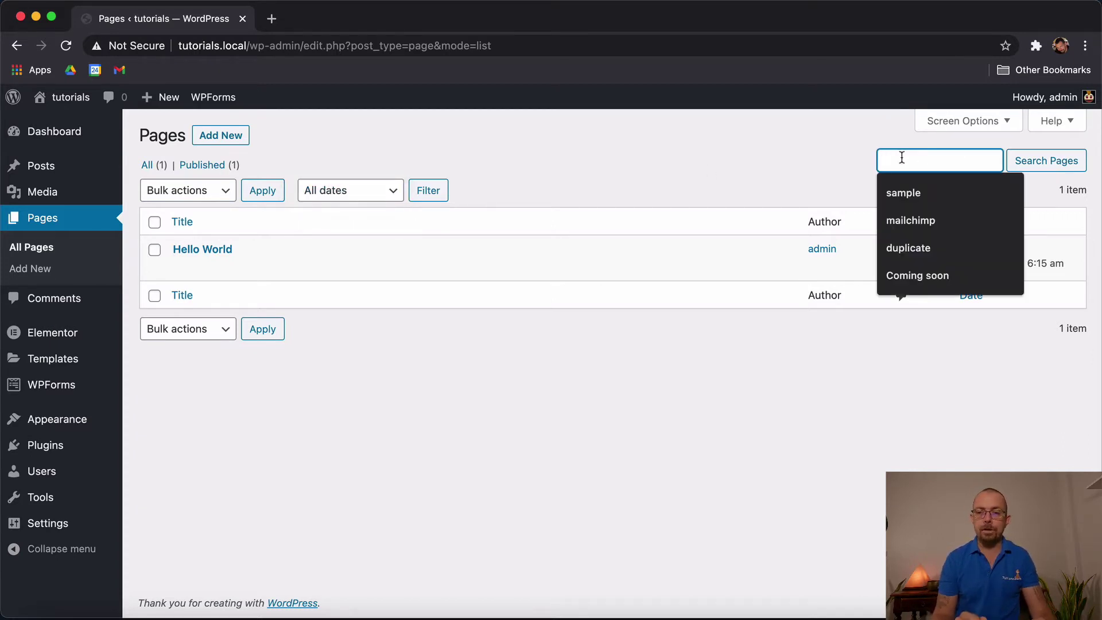
{"action": "left_click", "coordinate": [840, 163]}
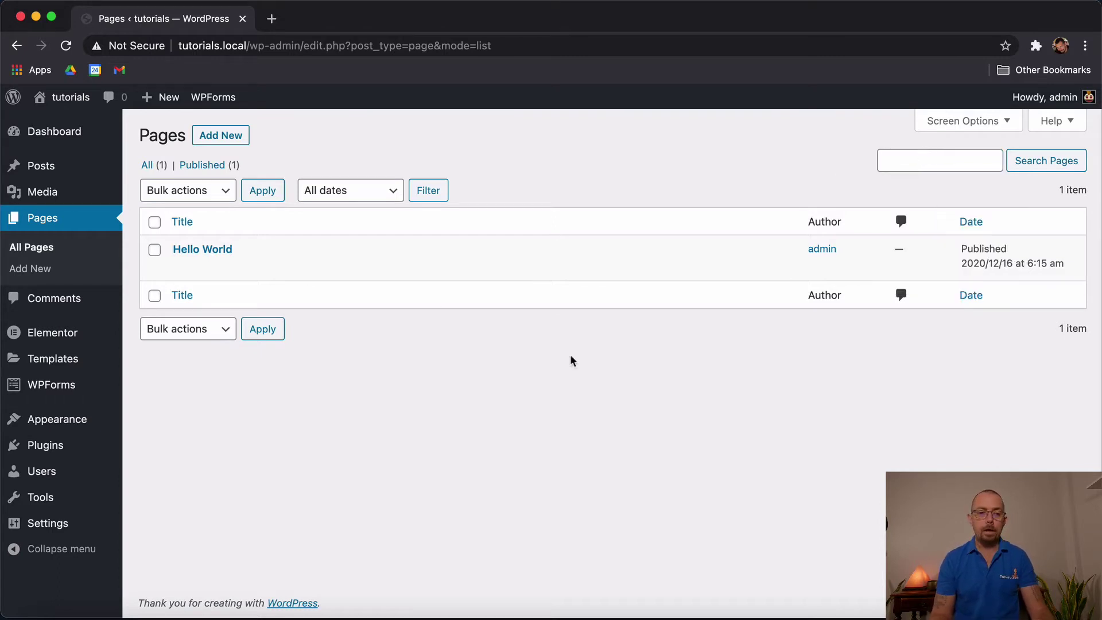
Step: Try changing the Hello World page's slug to hello-world-ali in Quick Edit, look at its template options, and discard the edit
{"action": "mouse_move", "coordinate": [202, 248]}
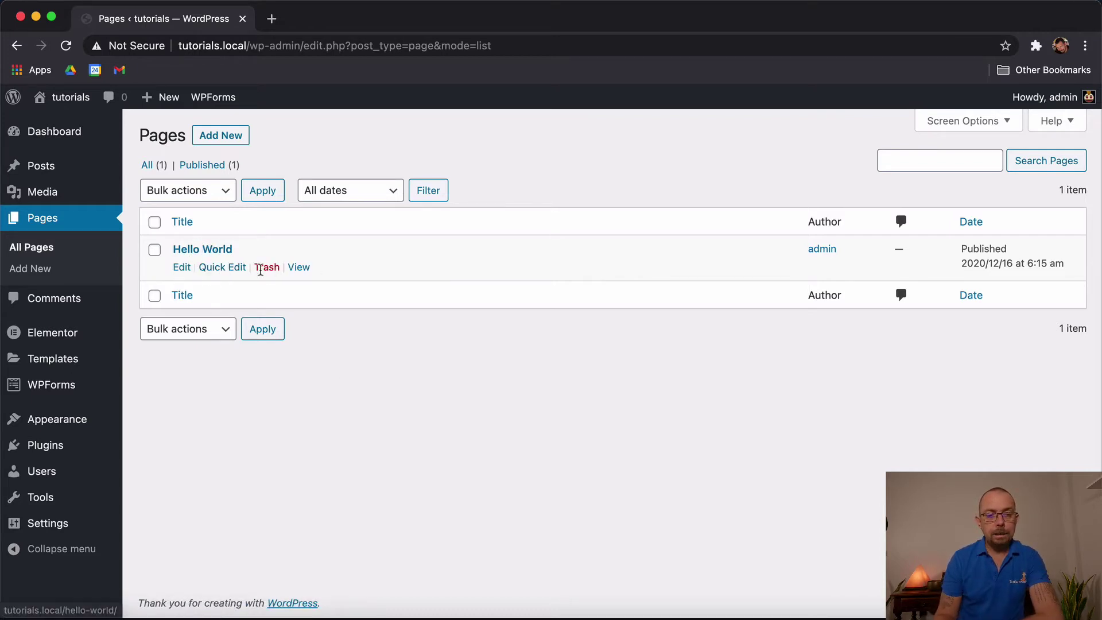
{"action": "left_click", "coordinate": [222, 268]}
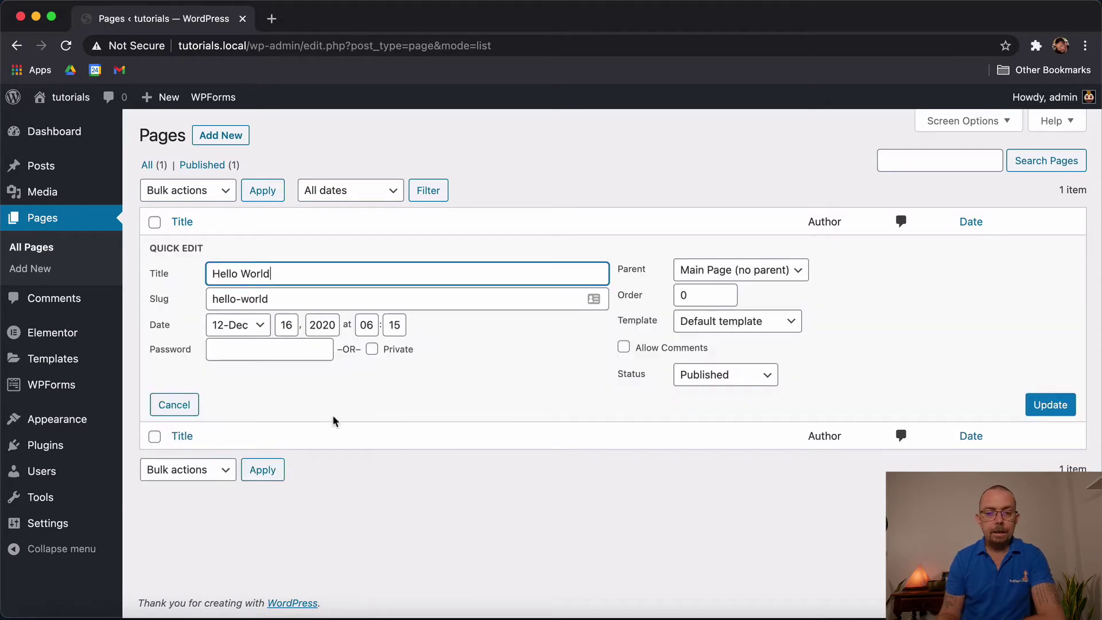
{"action": "left_click", "coordinate": [139, 281]}
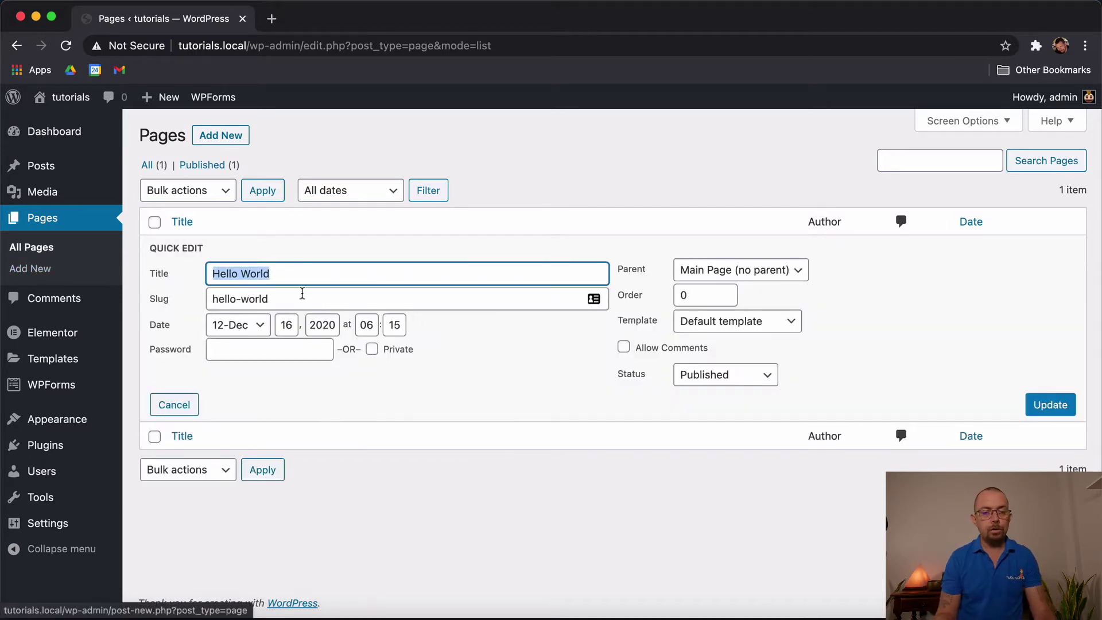
{"action": "left_click", "coordinate": [152, 303]}
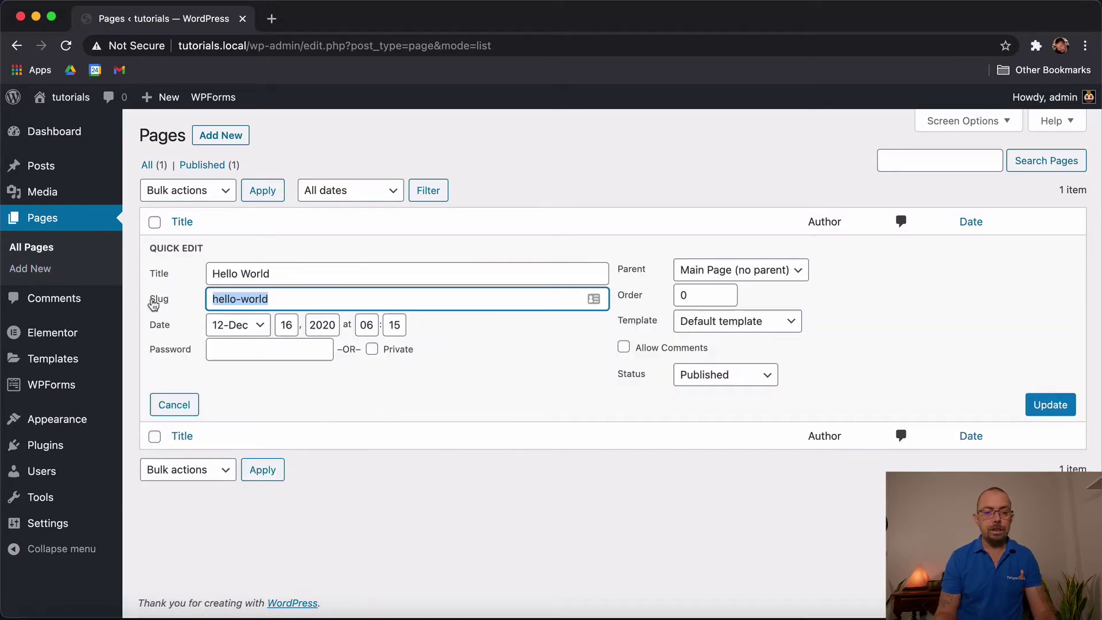
{"action": "left_click", "coordinate": [313, 300]}
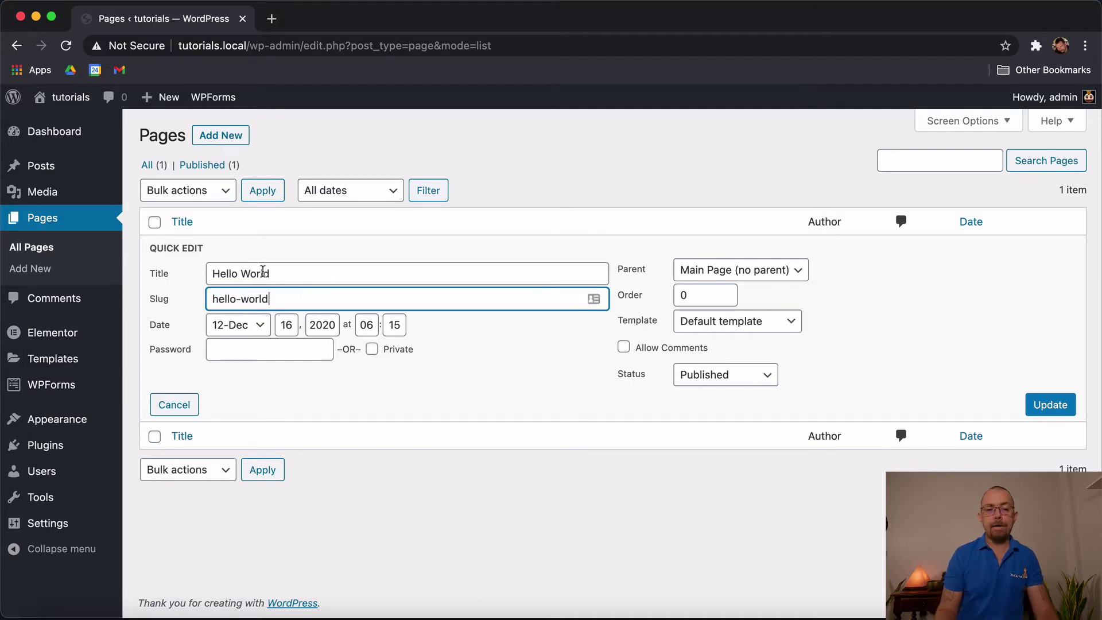
{"action": "type", "text": "-ali"}
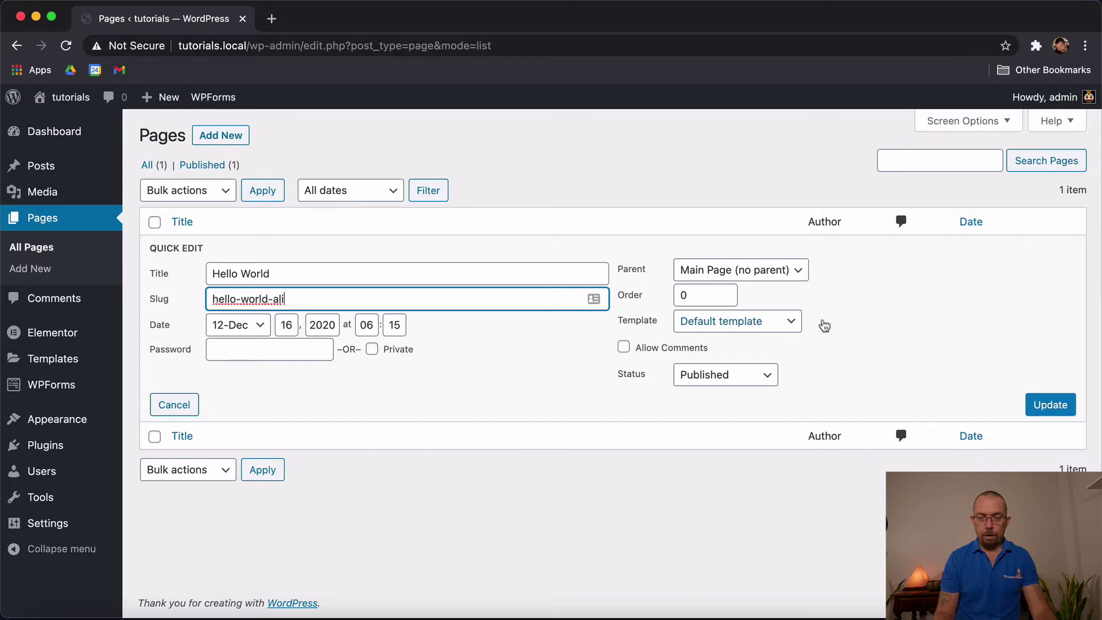
{"action": "left_click", "coordinate": [790, 316]}
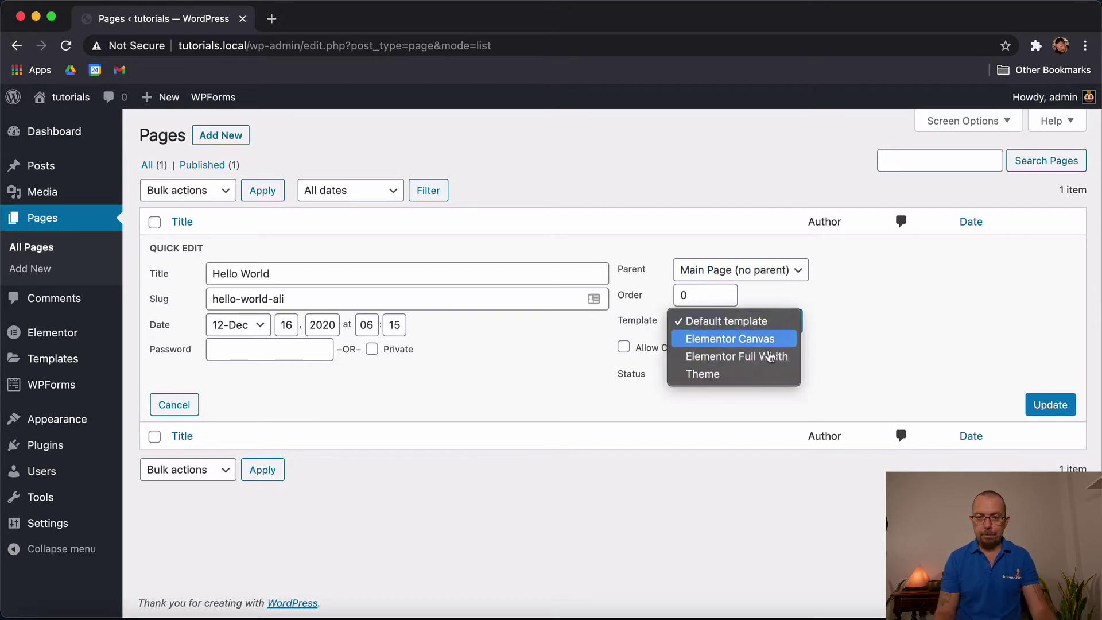
{"action": "left_click", "coordinate": [897, 336]}
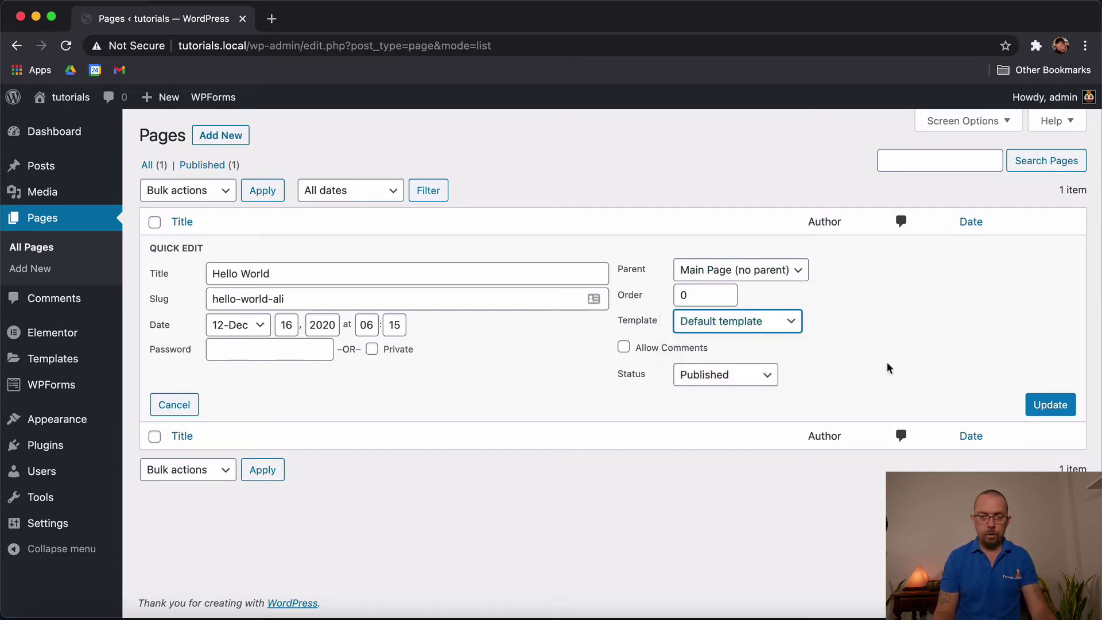
{"action": "left_click", "coordinate": [182, 405]}
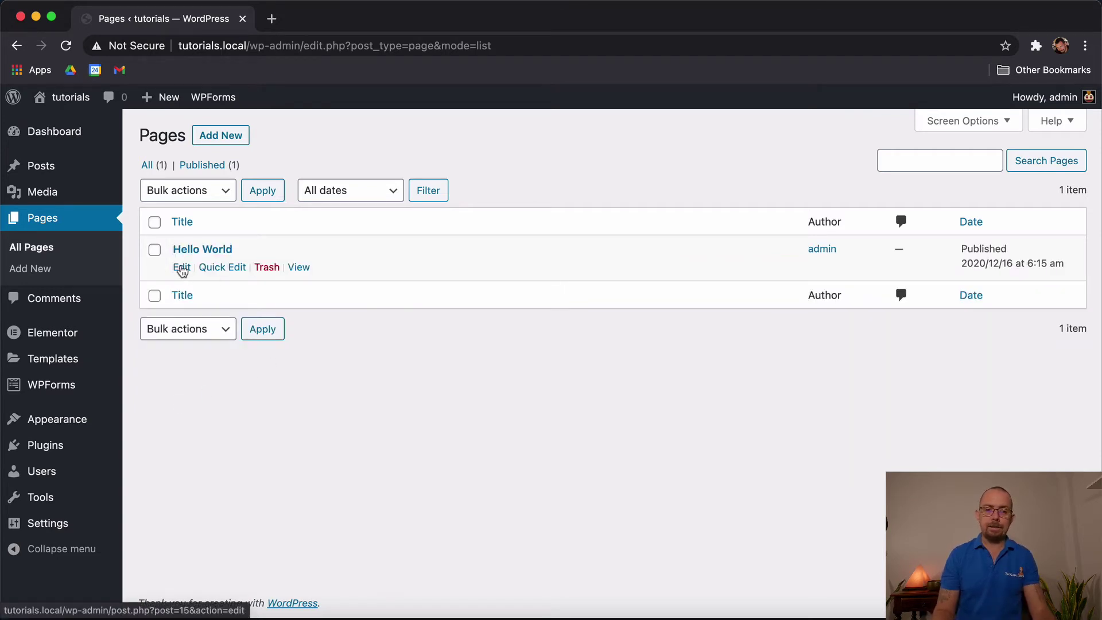
Step: View the live Hello World page in a separate browser tab, look through it, and close it
{"action": "left_click", "coordinate": [301, 268]}
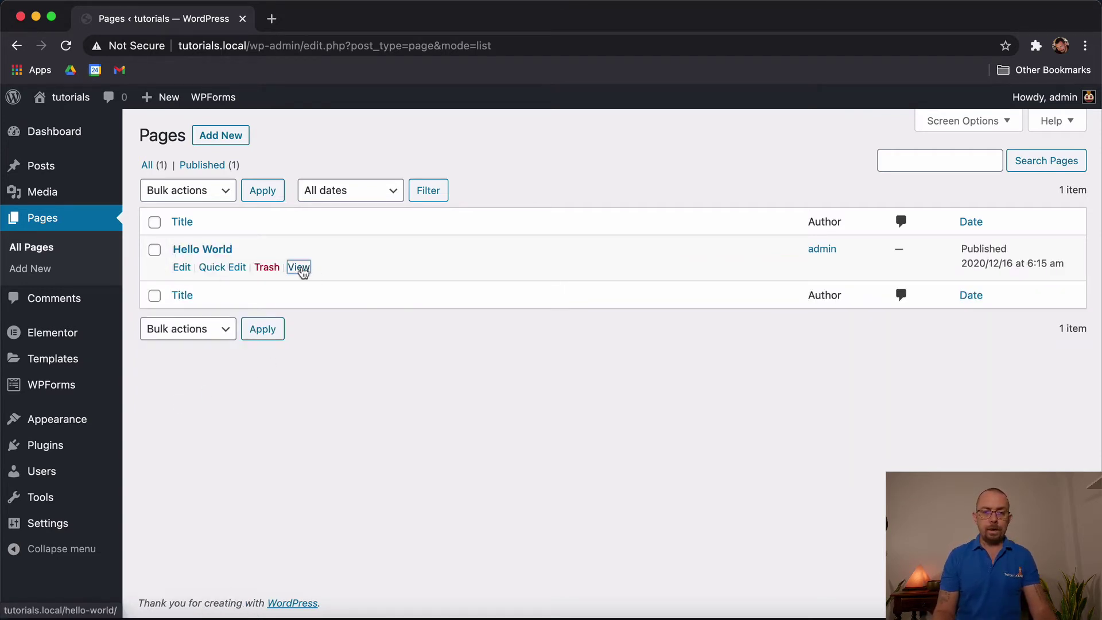
{"action": "left_click", "coordinate": [299, 23]}
{"action": "left_click", "coordinate": [224, 20]}
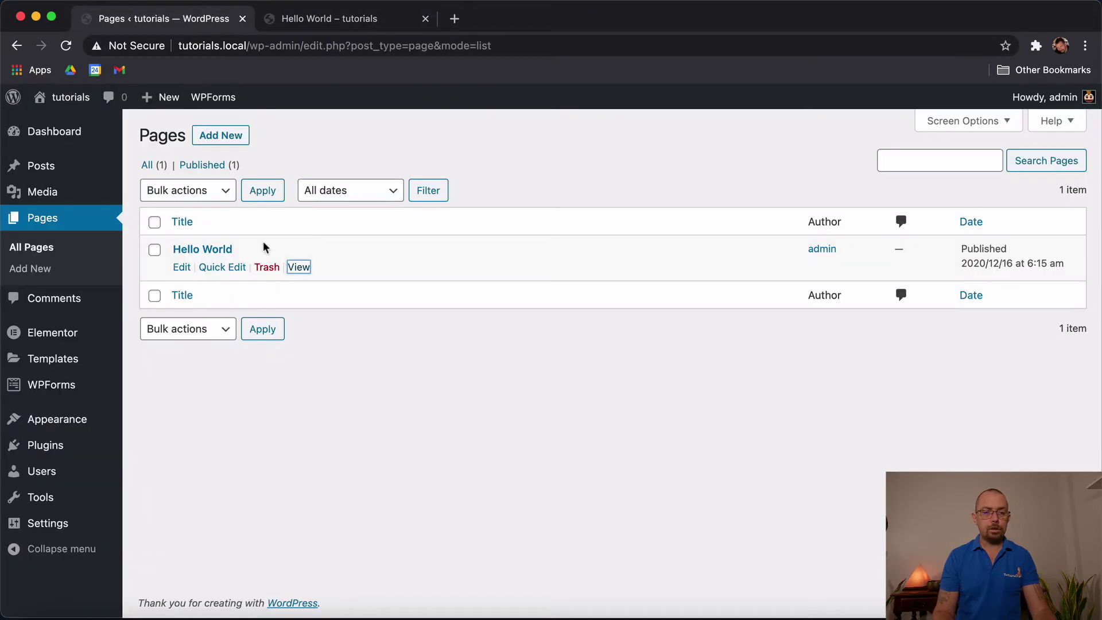
{"action": "left_click", "coordinate": [379, 18]}
{"action": "scroll", "coordinate": [556, 340], "scroll_direction": "down", "scroll_amount": 5}
{"action": "scroll", "coordinate": [556, 341], "scroll_direction": "up", "scroll_amount": 5}
{"action": "left_click", "coordinate": [425, 18]}
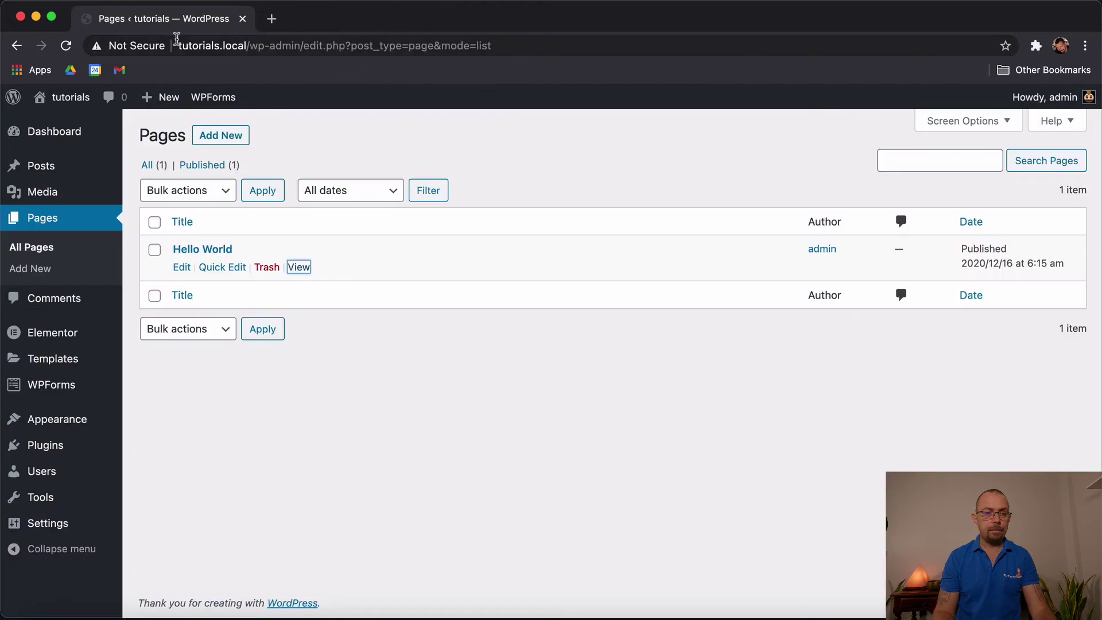
Step: Open the Hello World page in the block editor and insert a Paragraph block and a Pullquote block
{"action": "left_click", "coordinate": [189, 269]}
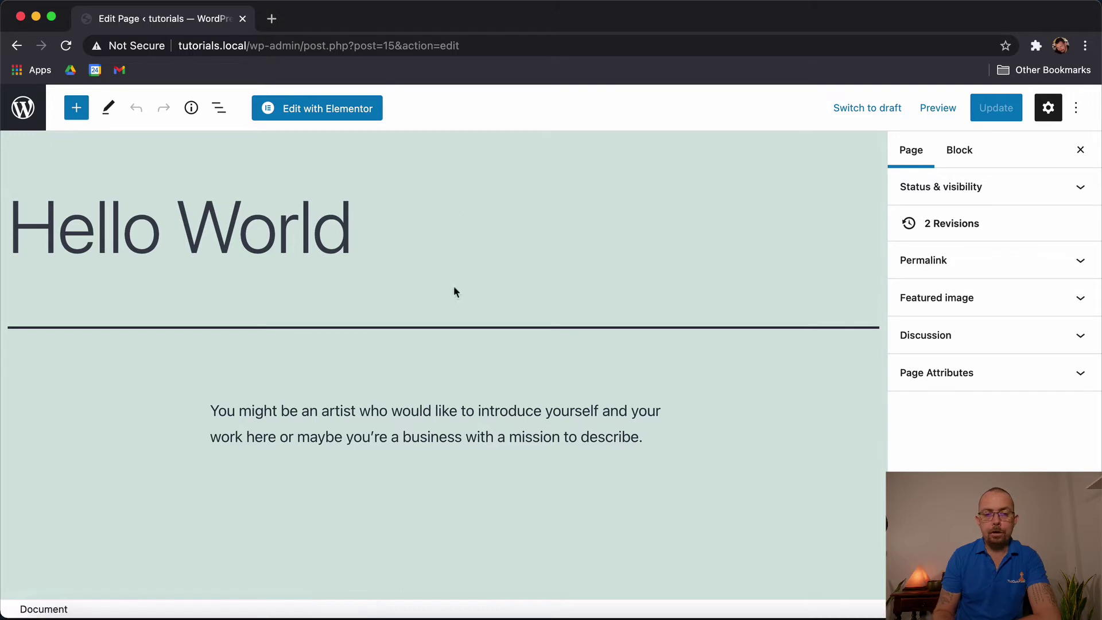
{"action": "left_click", "coordinate": [80, 110]}
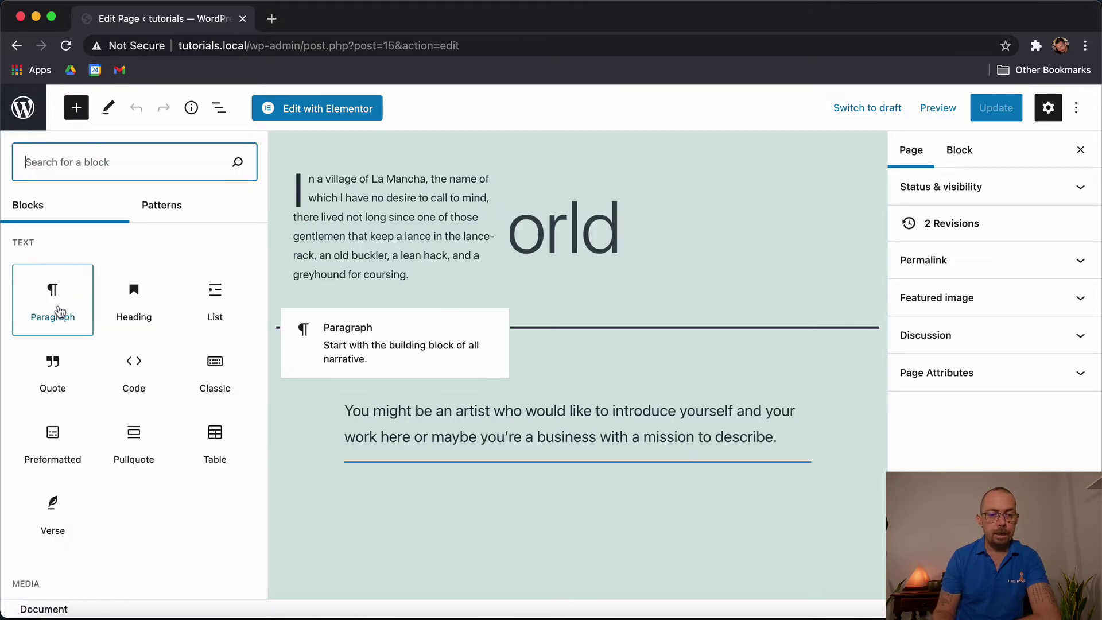
{"action": "left_click", "coordinate": [60, 310]}
{"action": "left_click", "coordinate": [76, 108]}
{"action": "left_click", "coordinate": [128, 415]}
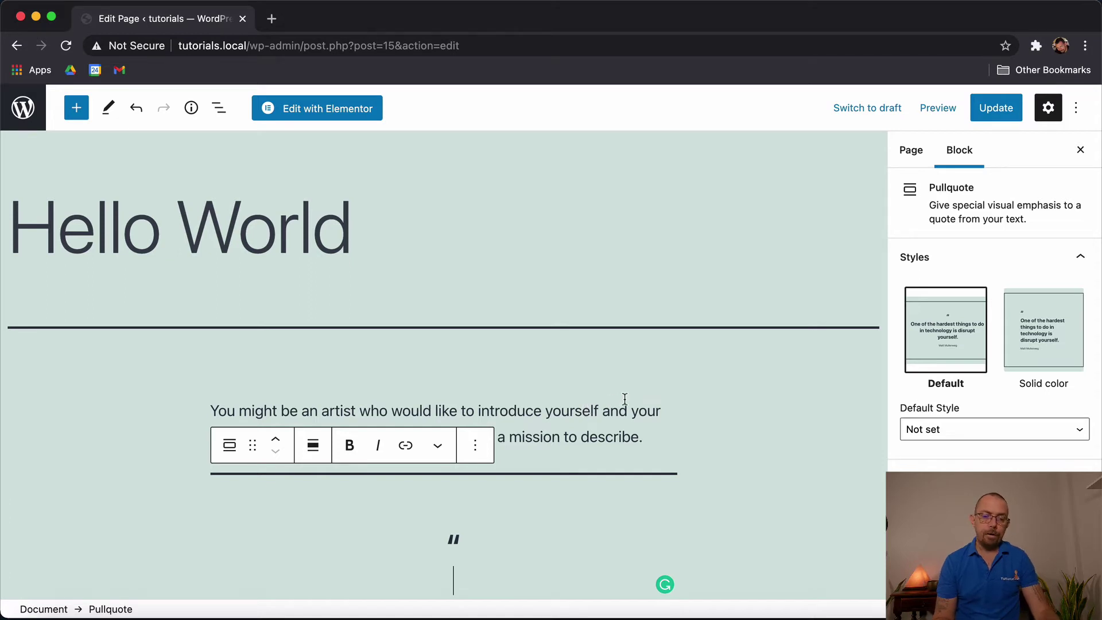
Step: Insert an Image block below the Pullquote block on the Hello World page
{"action": "scroll", "coordinate": [624, 399], "scroll_direction": "down", "scroll_amount": 2}
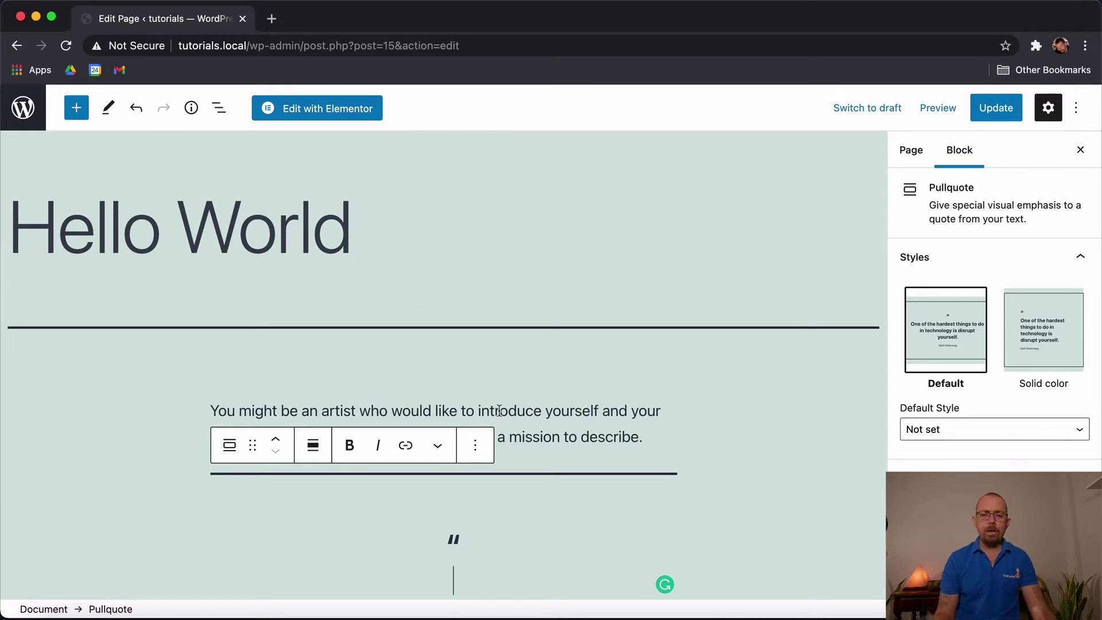
{"action": "scroll", "coordinate": [573, 461], "scroll_direction": "down", "scroll_amount": 2}
{"action": "scroll", "coordinate": [573, 461], "scroll_direction": "up", "scroll_amount": 2}
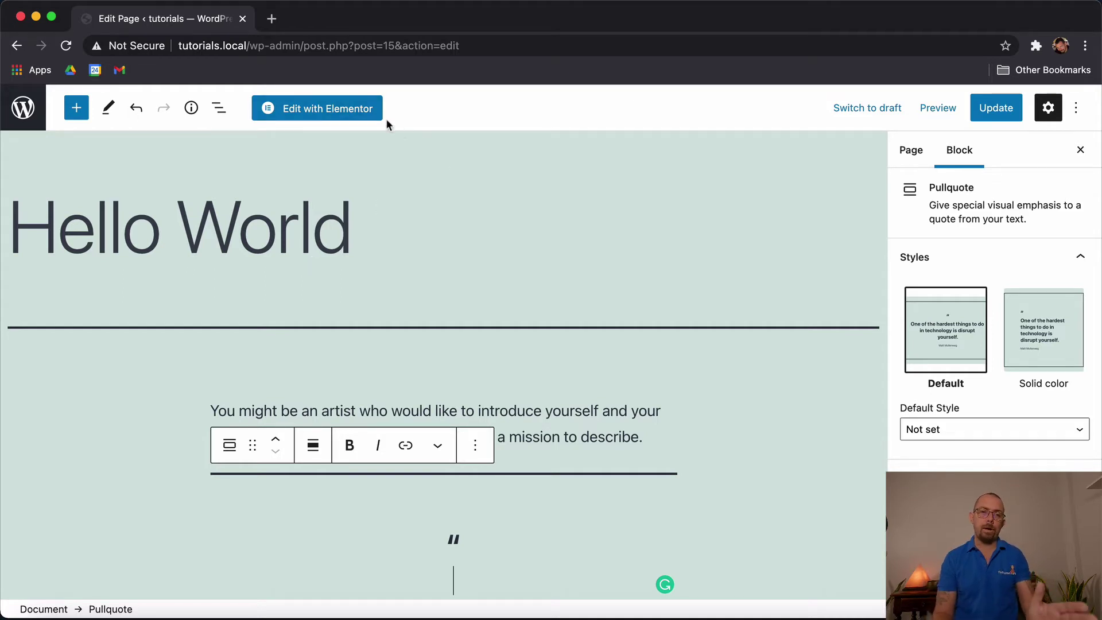
{"action": "left_click", "coordinate": [77, 109]}
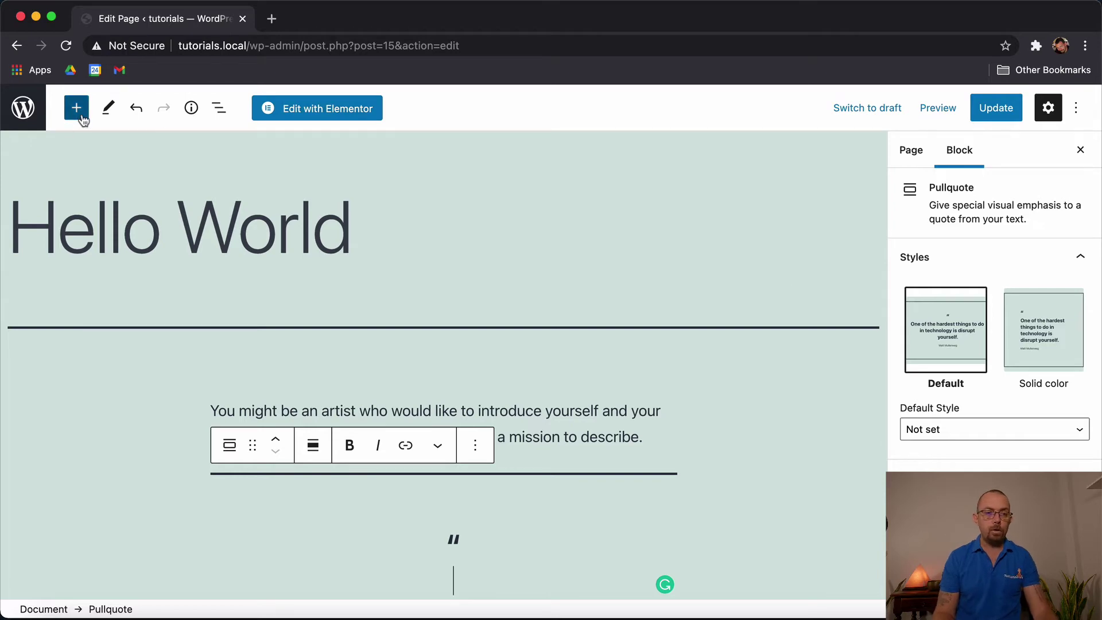
{"action": "scroll", "coordinate": [167, 448], "scroll_direction": "down", "scroll_amount": 4}
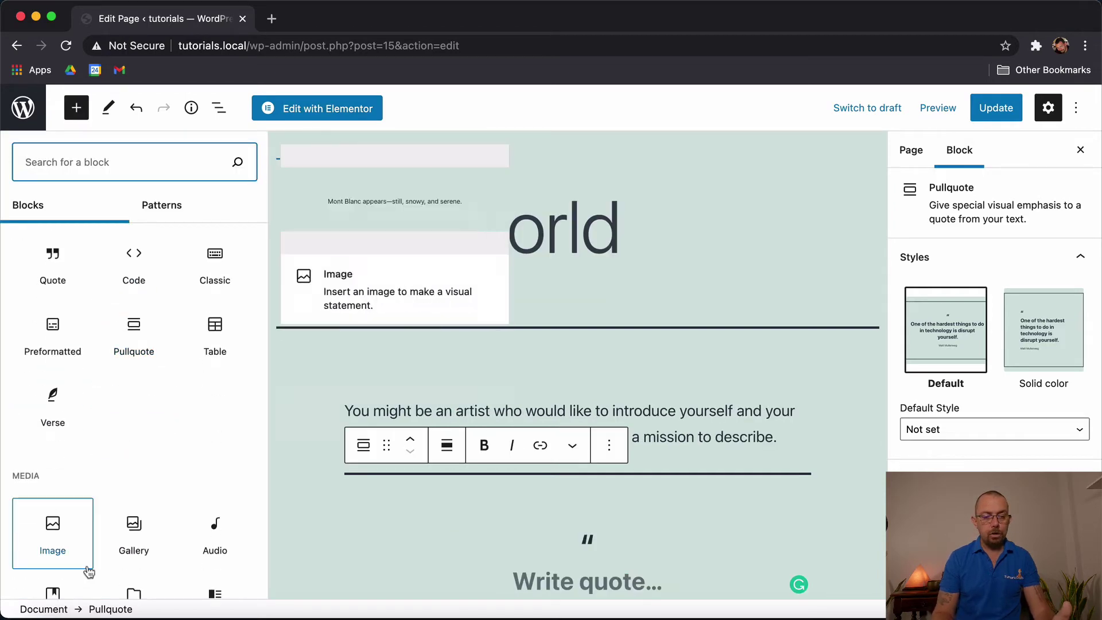
{"action": "left_click", "coordinate": [54, 453]}
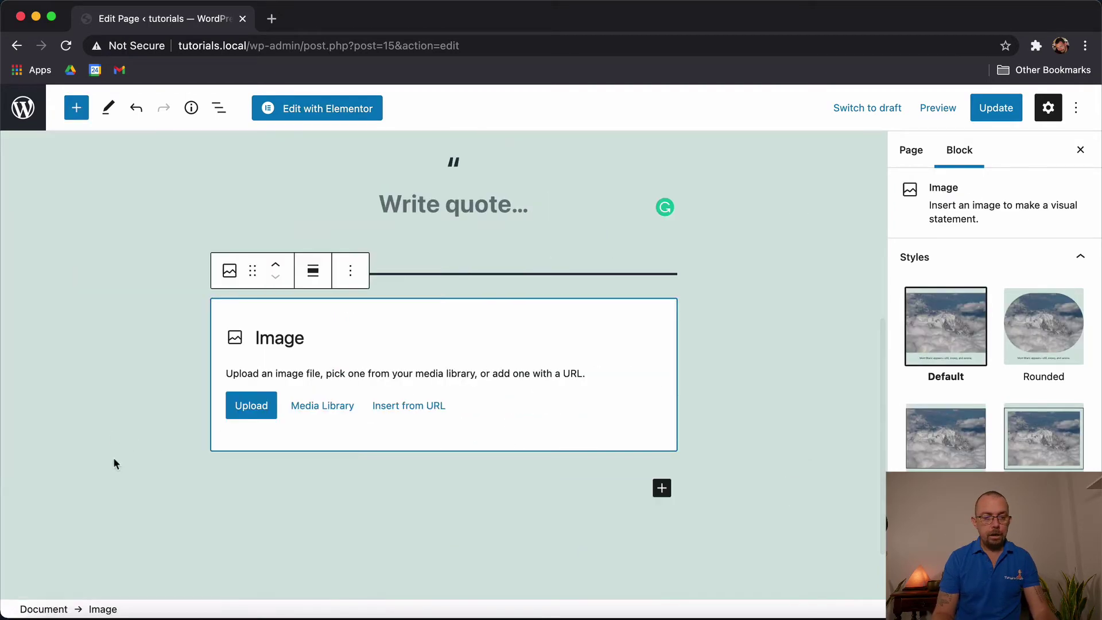
Step: Look through the available blocks in the block library without inserting another one
{"action": "left_click", "coordinate": [76, 107]}
{"action": "scroll", "coordinate": [157, 505], "scroll_direction": "down", "scroll_amount": 2}
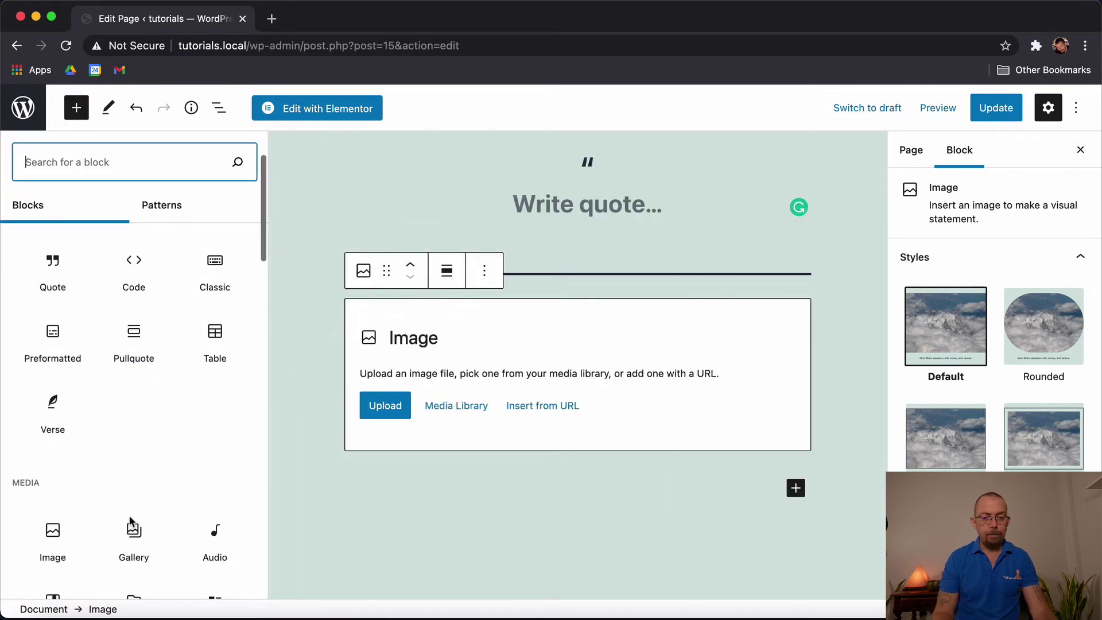
{"action": "left_click", "coordinate": [526, 517]}
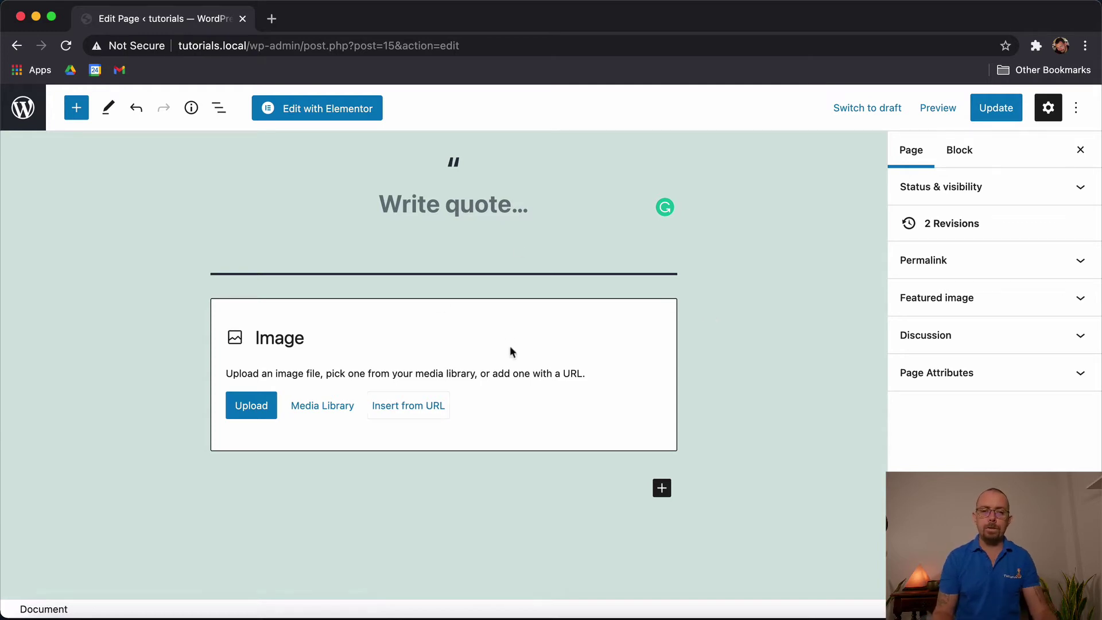
Step: Save the new blocks by updating the Hello World page
{"action": "scroll", "coordinate": [401, 361], "scroll_direction": "up", "scroll_amount": 3}
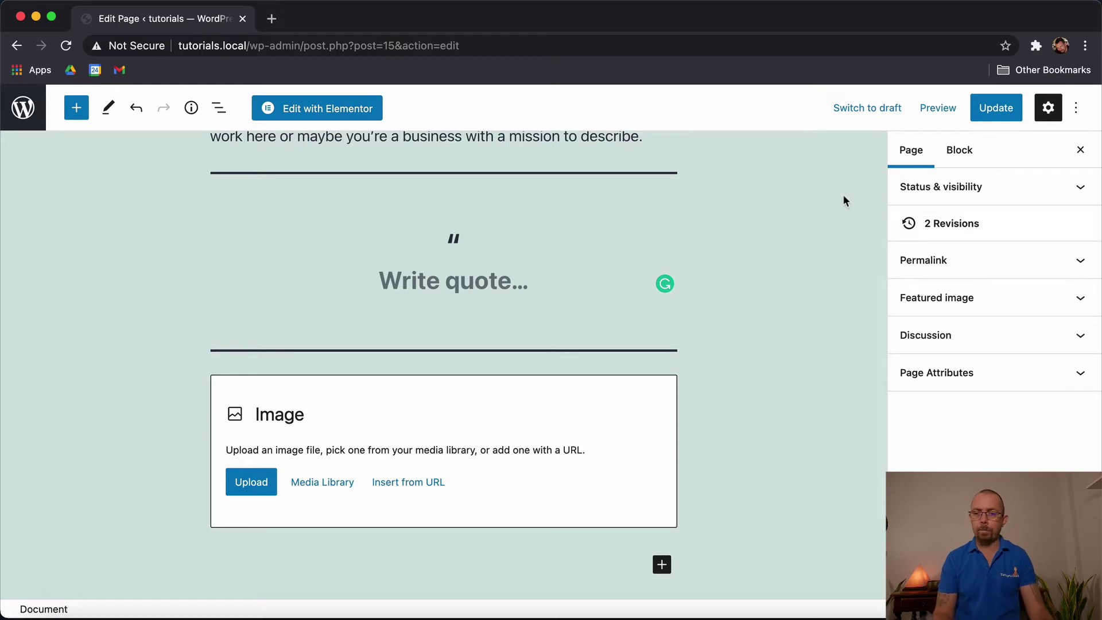
{"action": "scroll", "coordinate": [808, 308], "scroll_direction": "up", "scroll_amount": 5}
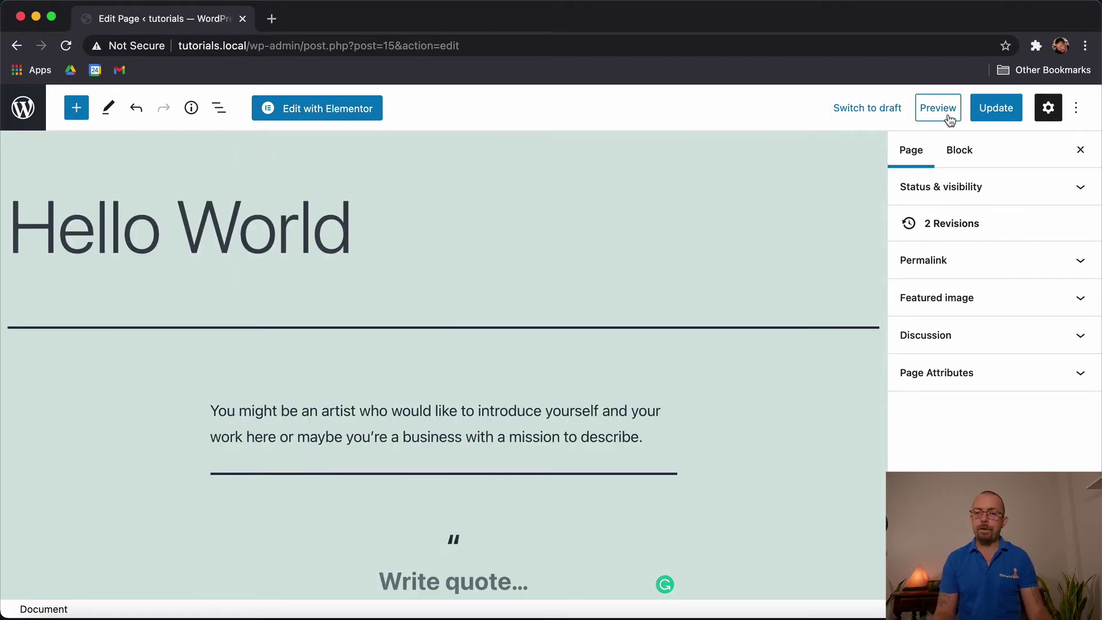
{"action": "left_click", "coordinate": [1000, 116]}
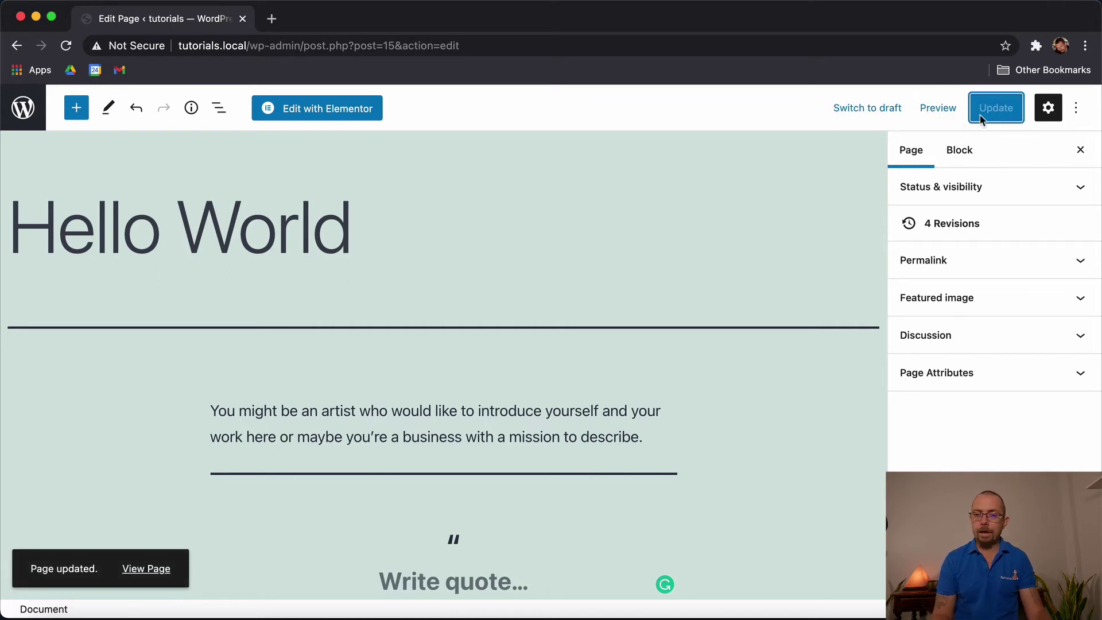
Step: Hide and show the editor's settings sidebar, and look at its Block and Page settings
{"action": "left_click", "coordinate": [1059, 113]}
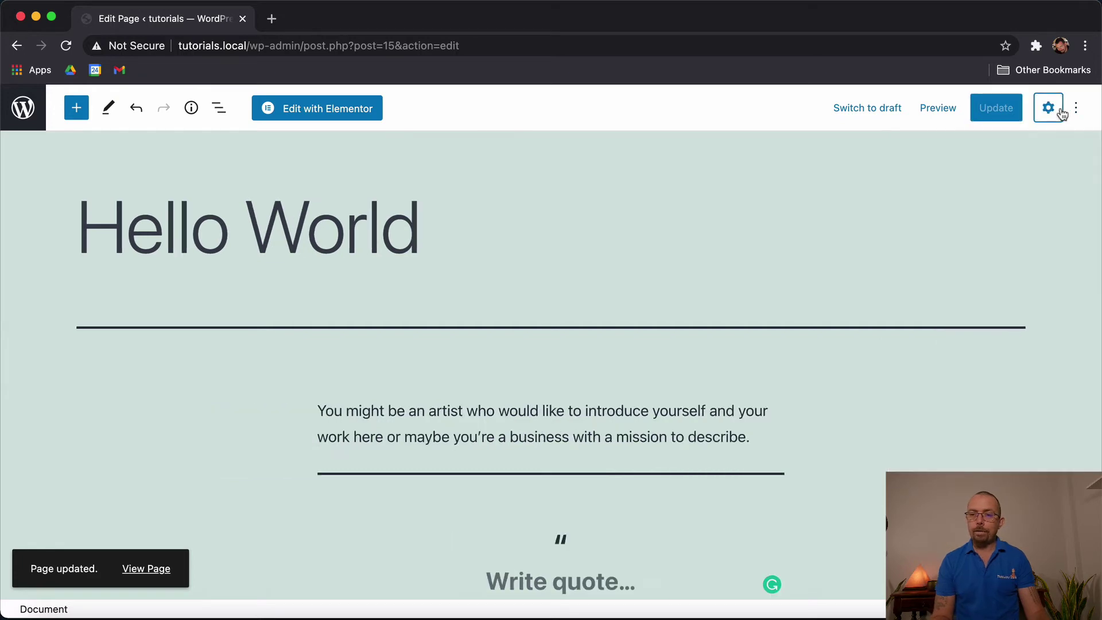
{"action": "left_click", "coordinate": [1051, 114]}
{"action": "left_click", "coordinate": [1052, 115]}
{"action": "left_click", "coordinate": [1053, 115]}
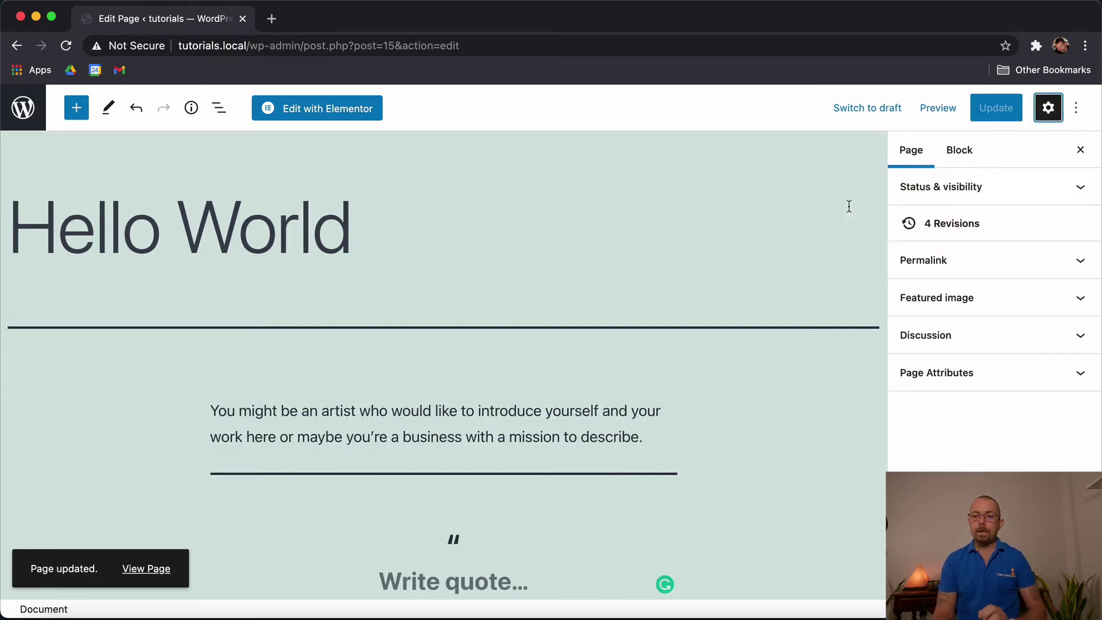
{"action": "left_click", "coordinate": [963, 163]}
{"action": "left_click", "coordinate": [916, 161]}
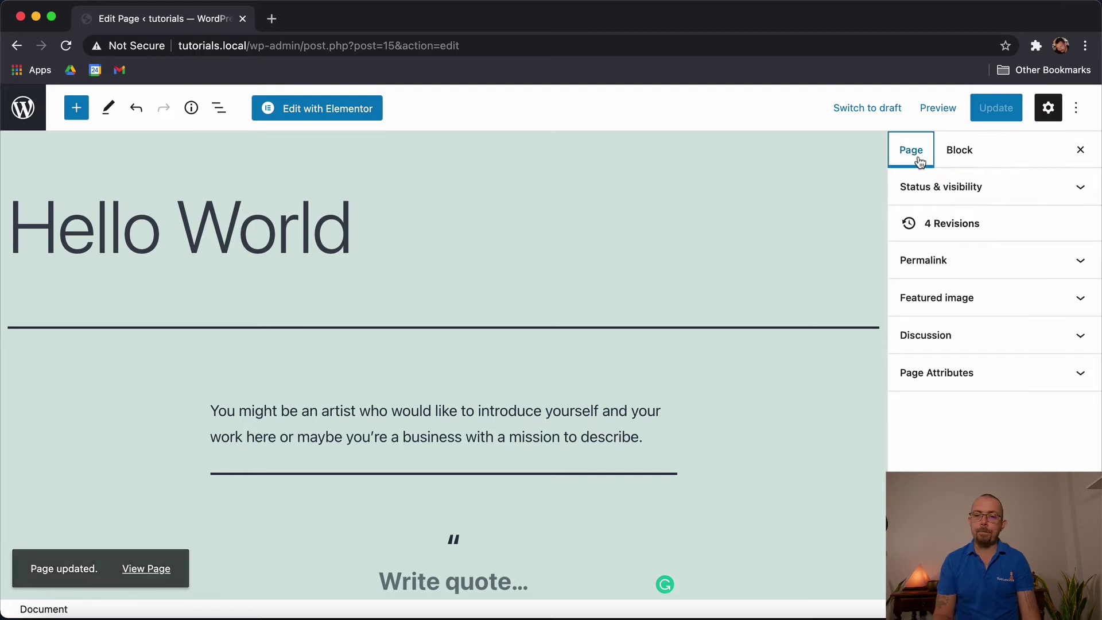
Step: Look at the page's Status & visibility options and its revision comparison, and return to the editor
{"action": "left_click", "coordinate": [988, 186]}
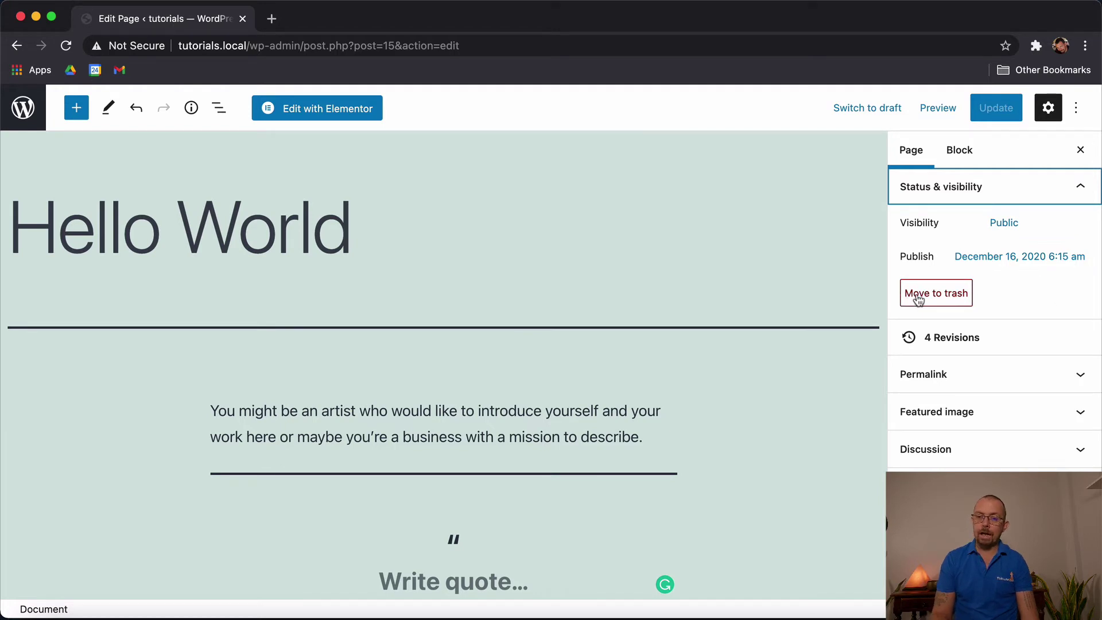
{"action": "left_click", "coordinate": [941, 193]}
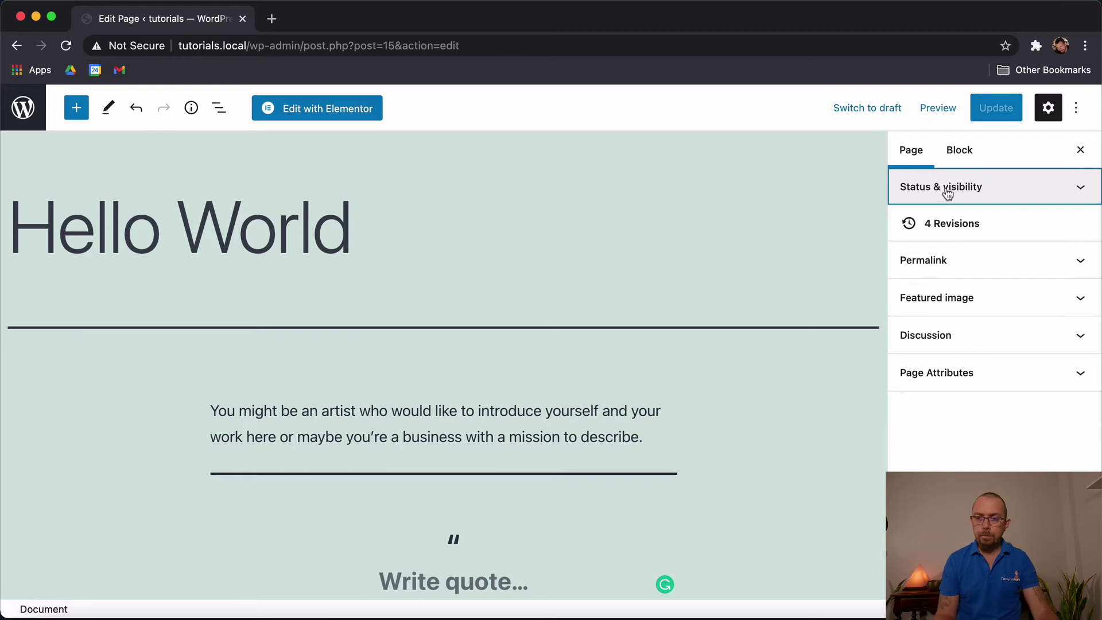
{"action": "left_click", "coordinate": [980, 234]}
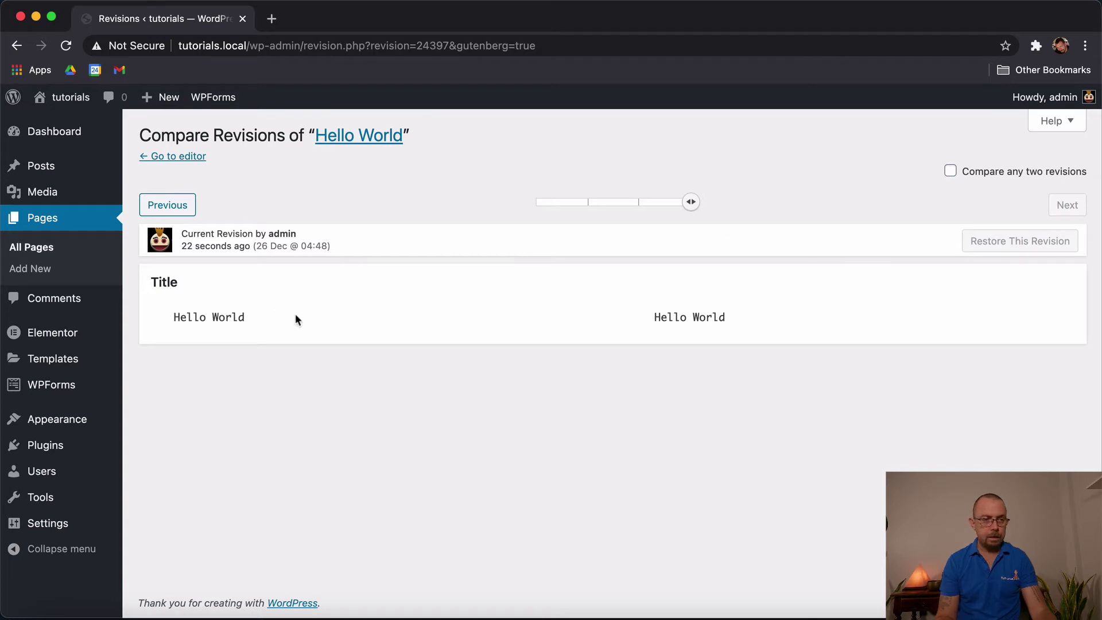
{"action": "left_click", "coordinate": [178, 156]}
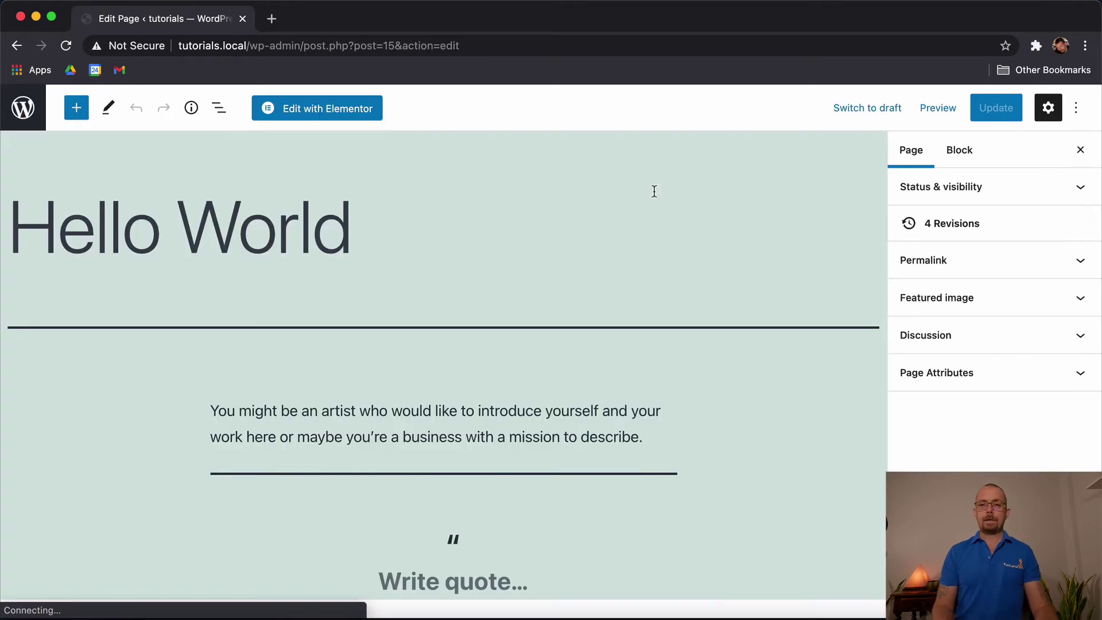
Step: Set the Hello World page's URL slug to hello-world-ali in its permalink settings
{"action": "left_click", "coordinate": [1003, 268]}
{"action": "left_click_drag", "start_coordinate": [908, 313], "coordinate": [964, 314]}
{"action": "left_click", "coordinate": [995, 316]}
{"action": "type", "text": "-ali"}
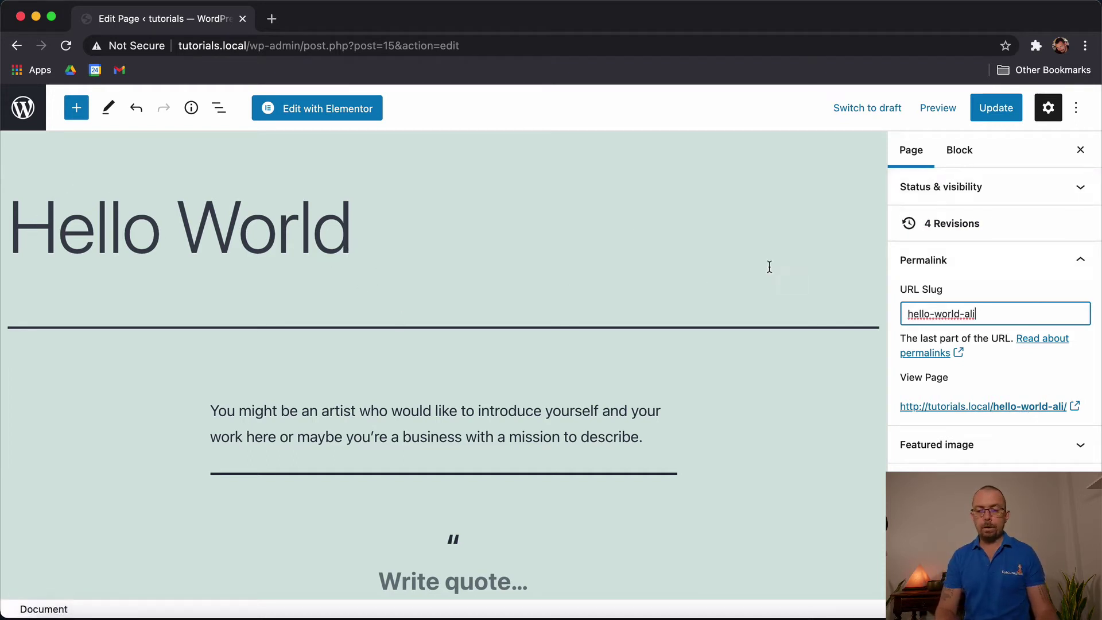
{"action": "left_click", "coordinate": [964, 225]}
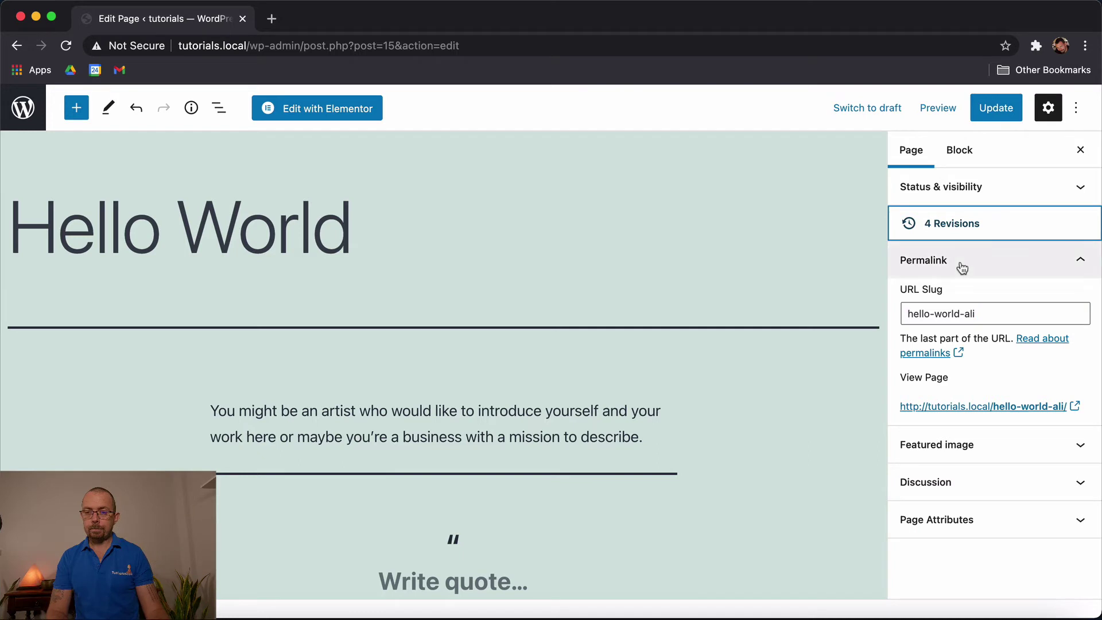
{"action": "left_click", "coordinate": [962, 265]}
Step: Look at the featured image sources (Media Library, Free Images from Pixabay, Upload files) without choosing an image
{"action": "left_click", "coordinate": [947, 298]}
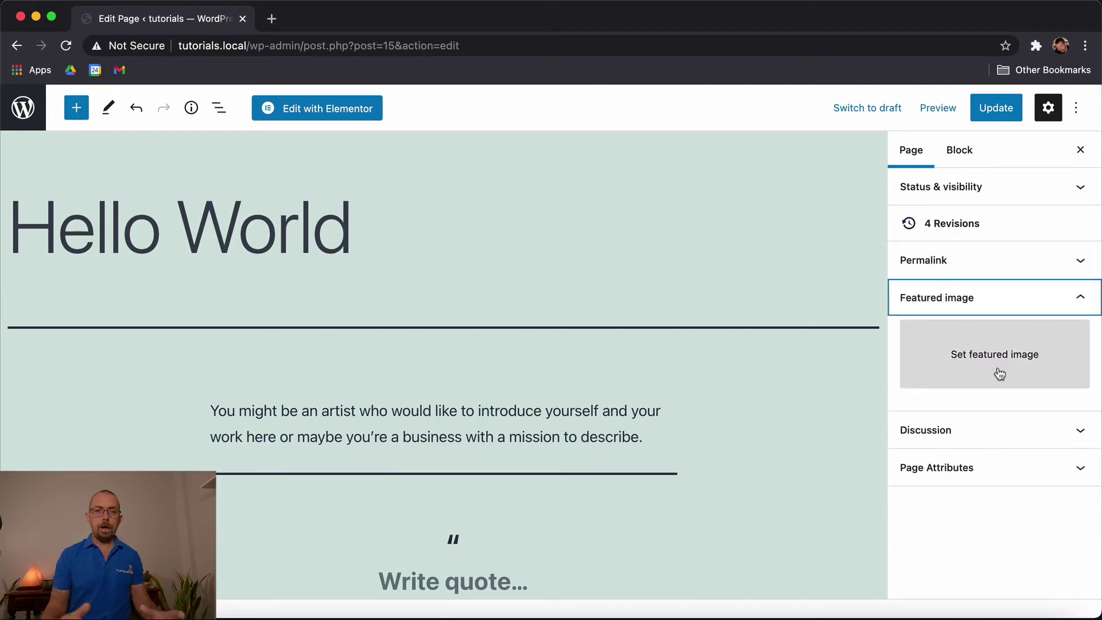
{"action": "left_click", "coordinate": [1026, 369]}
{"action": "left_click", "coordinate": [164, 160]}
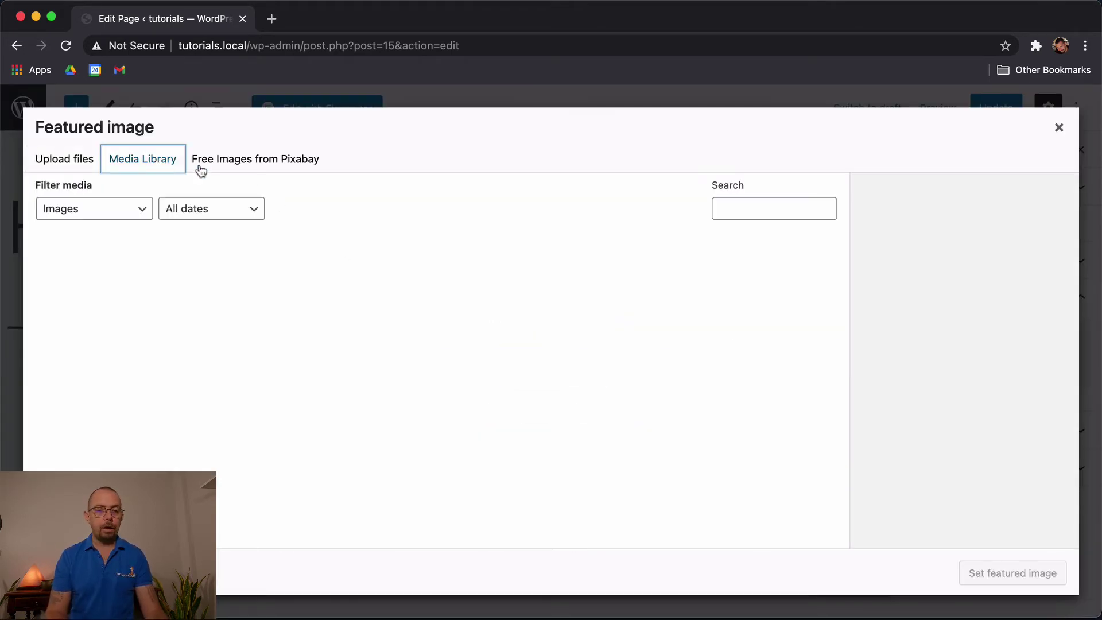
{"action": "left_click", "coordinate": [280, 166]}
{"action": "left_click", "coordinate": [80, 159]}
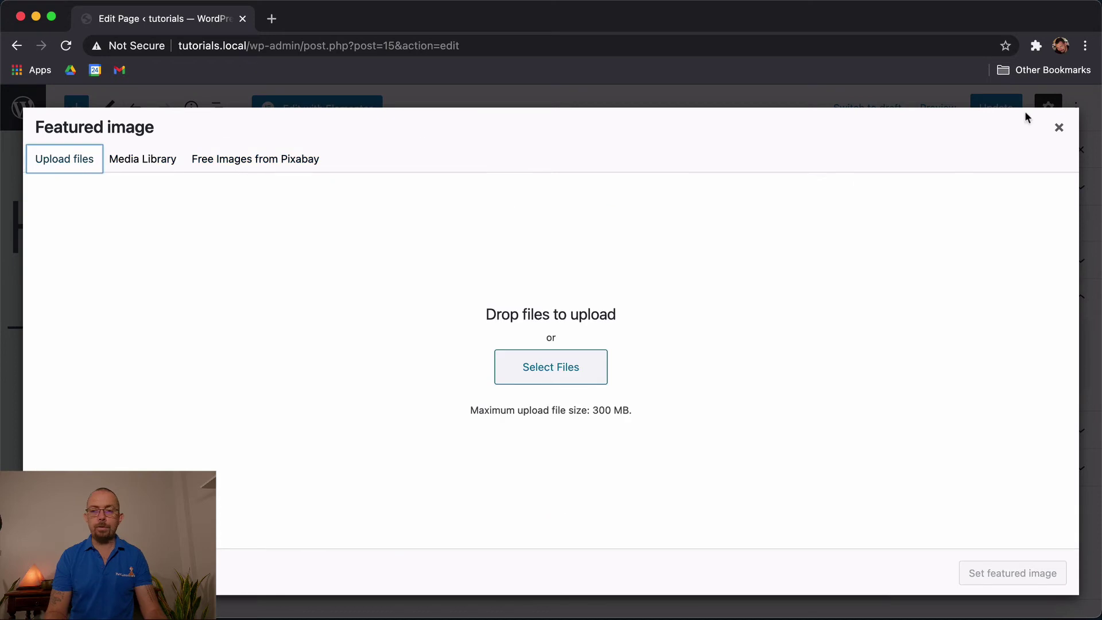
{"action": "left_click", "coordinate": [1059, 128]}
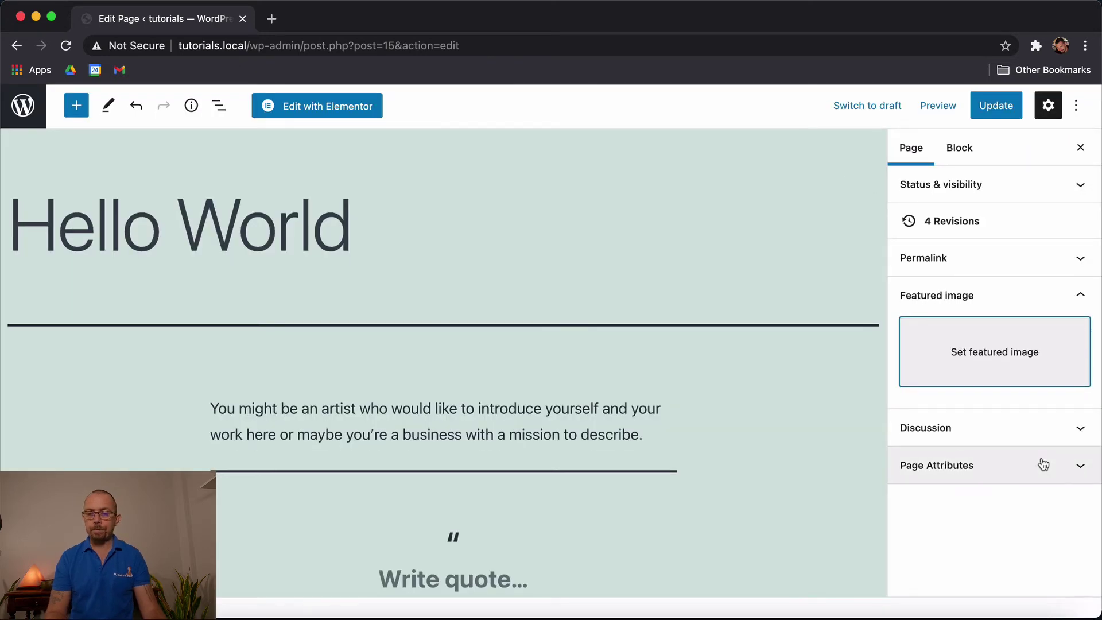
Step: Look at the page's Discussion settings and Page Attributes, including the template choices, without changing them
{"action": "left_click", "coordinate": [1056, 441]}
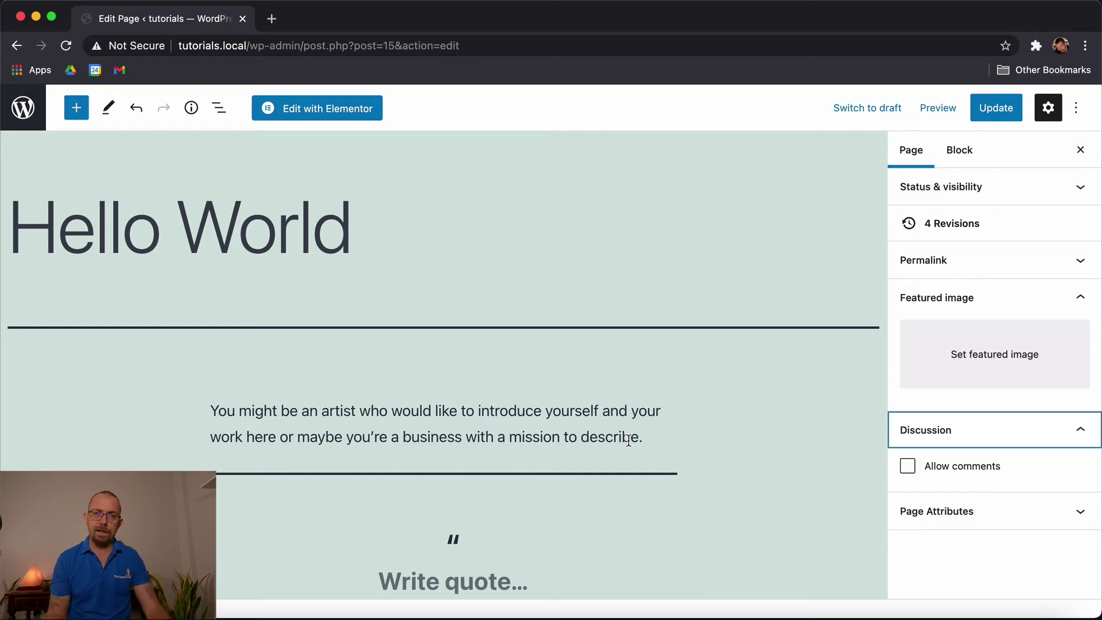
{"action": "scroll", "coordinate": [658, 427], "scroll_direction": "down", "scroll_amount": 7}
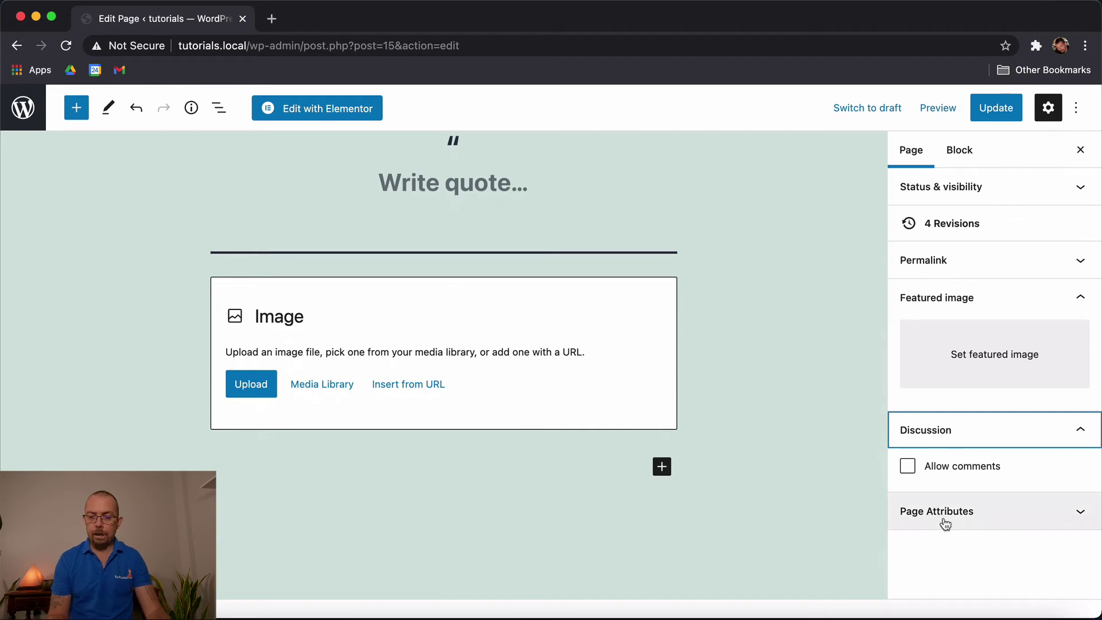
{"action": "left_click", "coordinate": [979, 524]}
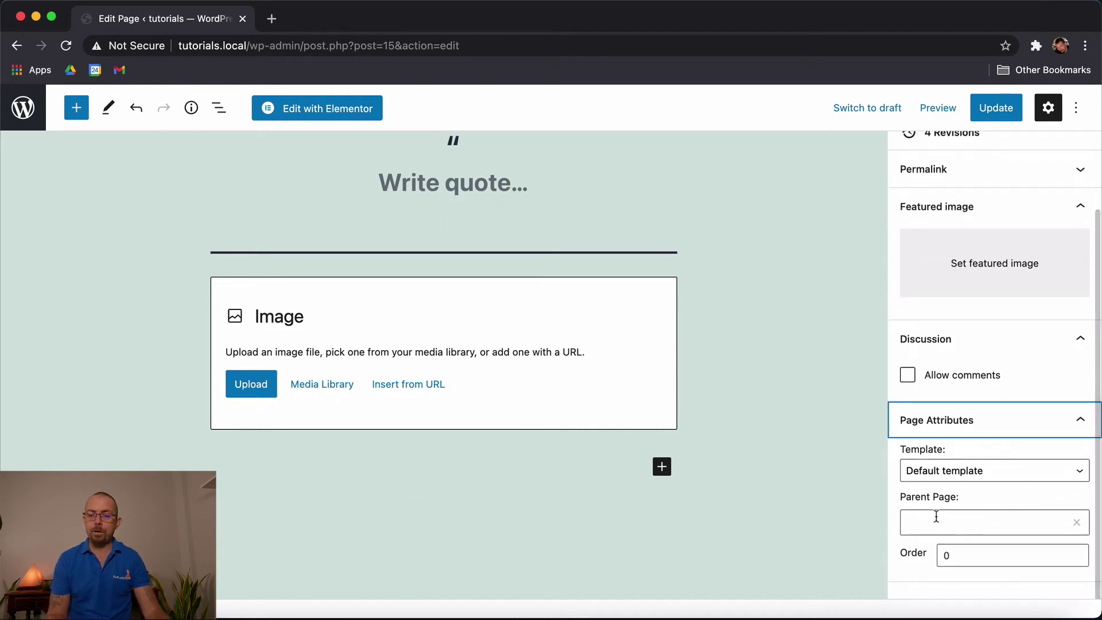
{"action": "left_click", "coordinate": [999, 471]}
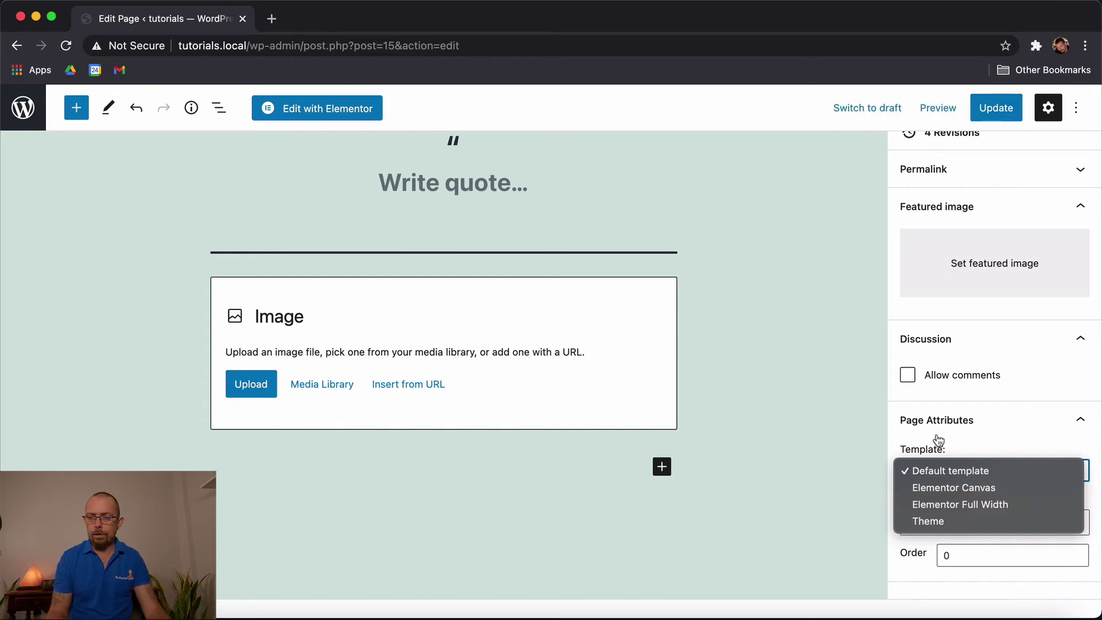
{"action": "left_click", "coordinate": [912, 578]}
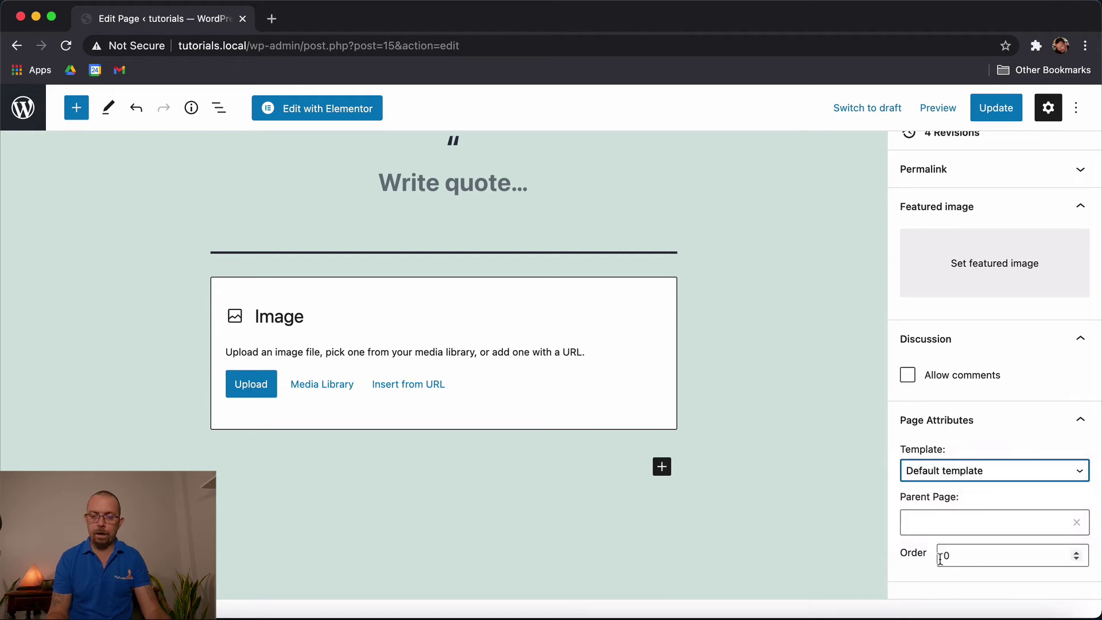
Step: Update the Hello World page to save the permalink change and return to the list of pages
{"action": "scroll", "coordinate": [860, 309], "scroll_direction": "up", "scroll_amount": 7}
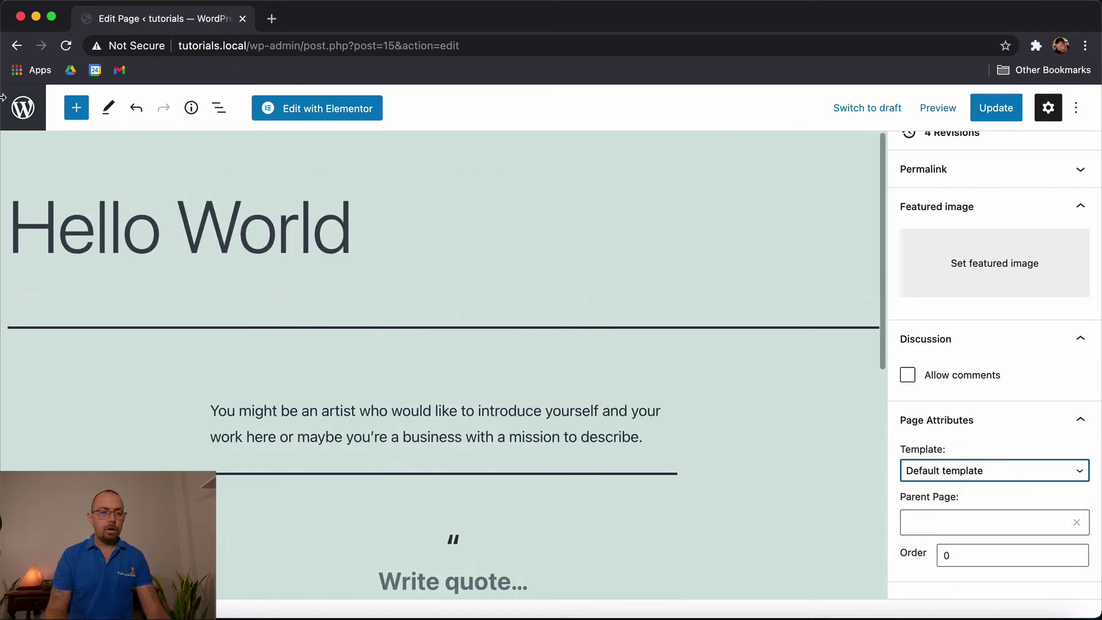
{"action": "left_click", "coordinate": [1006, 113]}
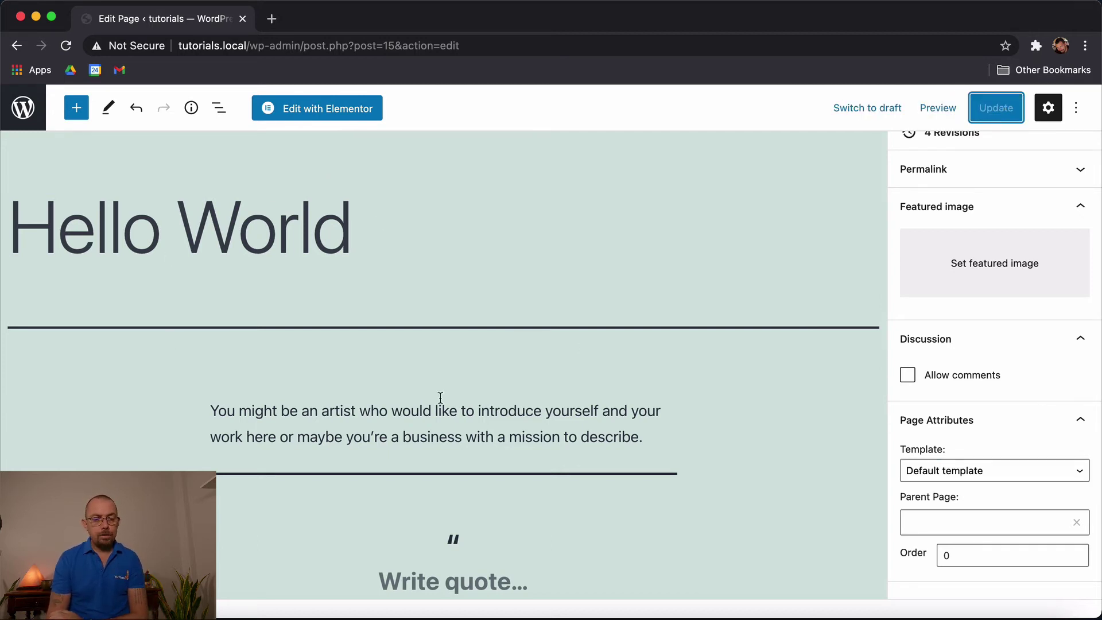
{"action": "left_click", "coordinate": [26, 114]}
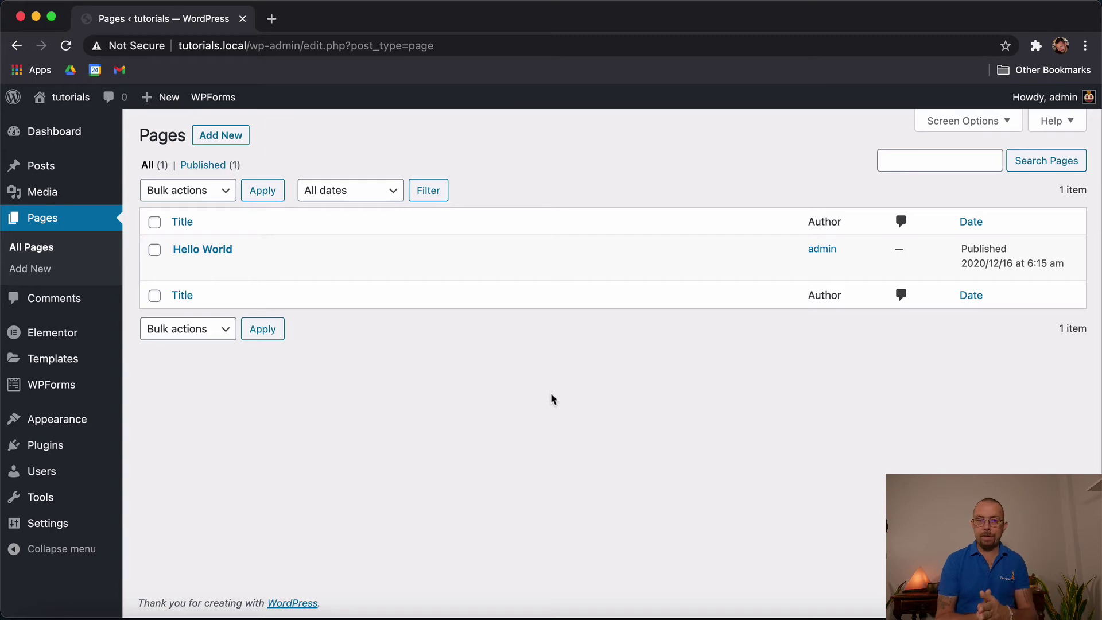
Step: Create and publish a new page titled Contact Us, and return to the list of pages
{"action": "left_click", "coordinate": [223, 139]}
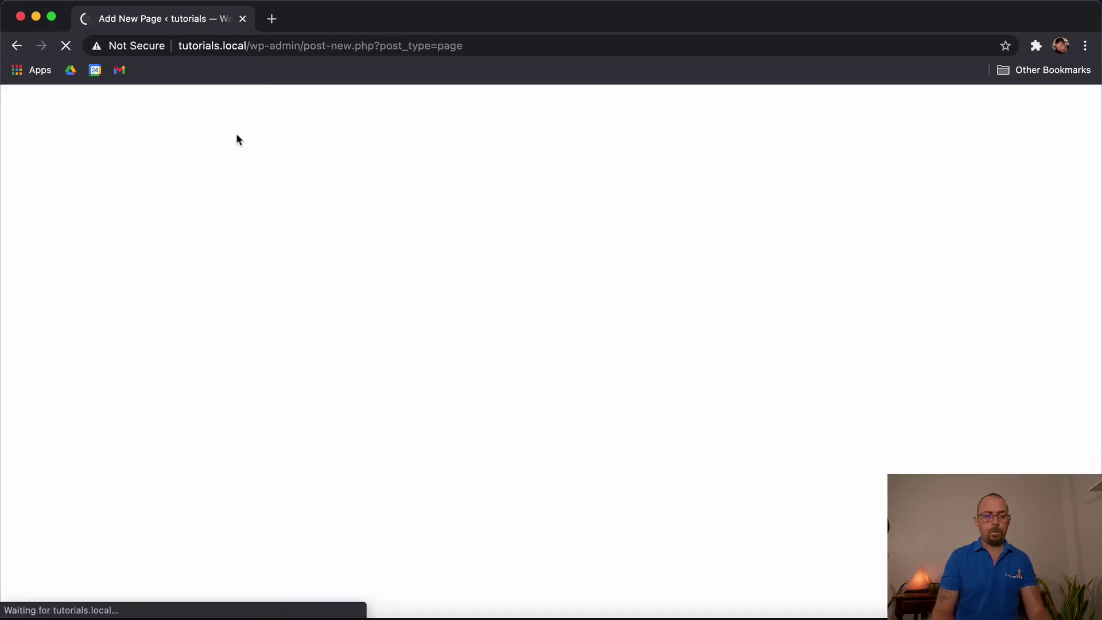
{"action": "type", "text": "Contact Us"}
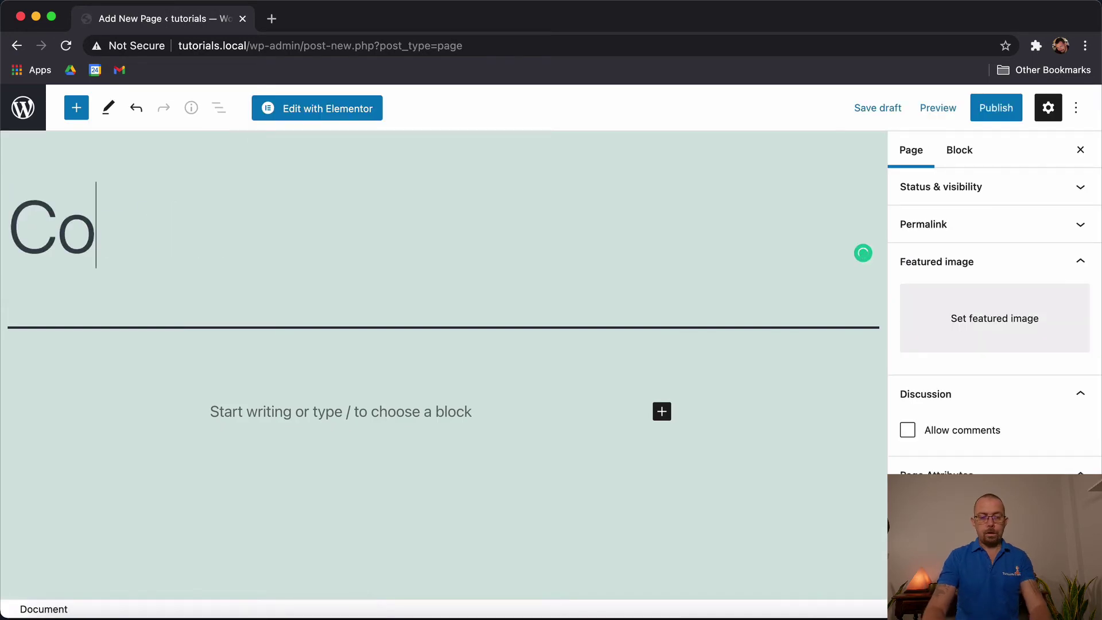
{"action": "left_click", "coordinate": [998, 110]}
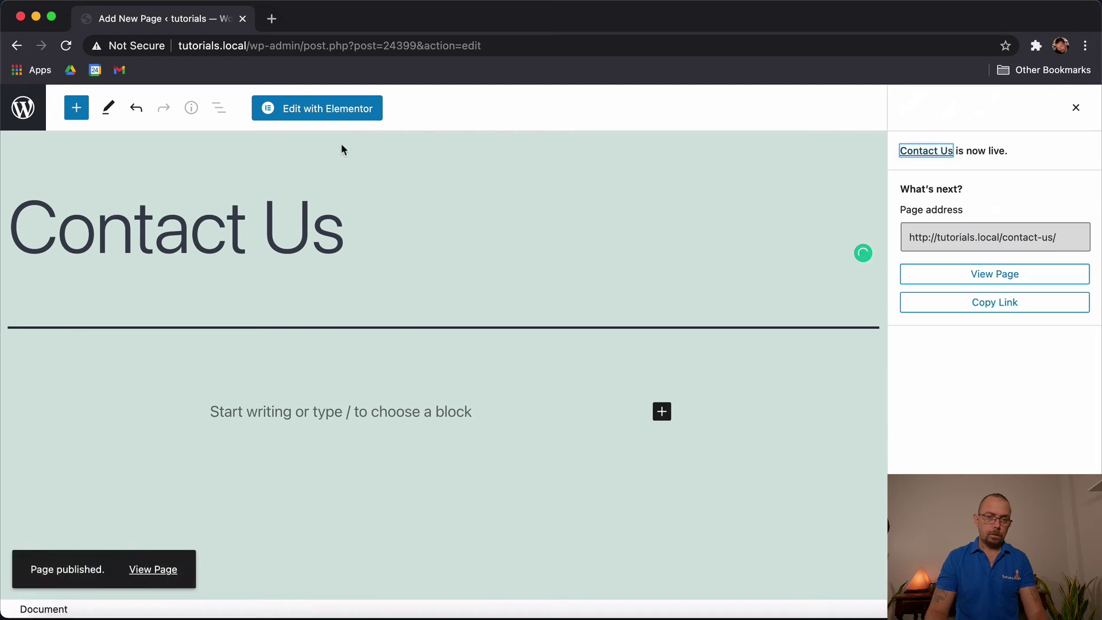
{"action": "left_click", "coordinate": [23, 107]}
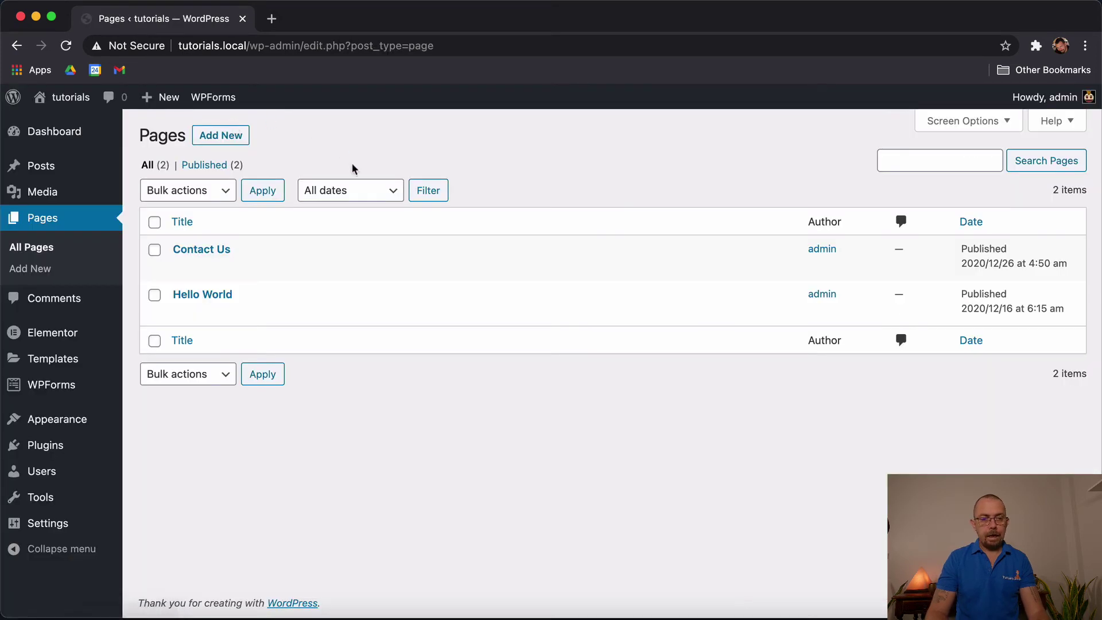
Step: Create and publish a new page titled About Us, and return to the list of pages
{"action": "left_click", "coordinate": [220, 138]}
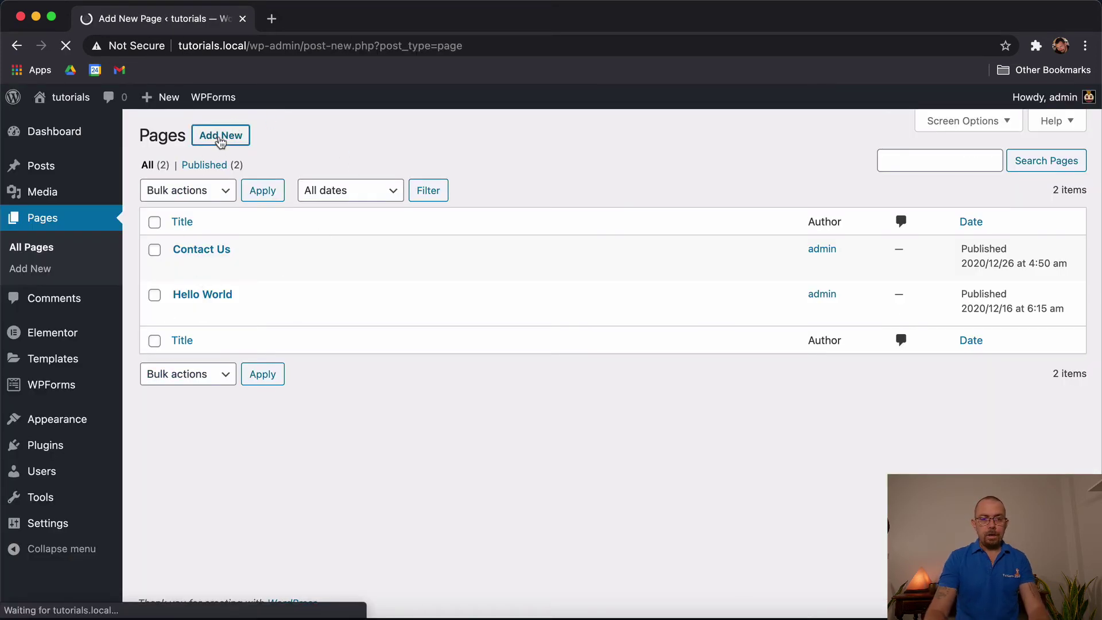
{"action": "type", "text": "About Us"}
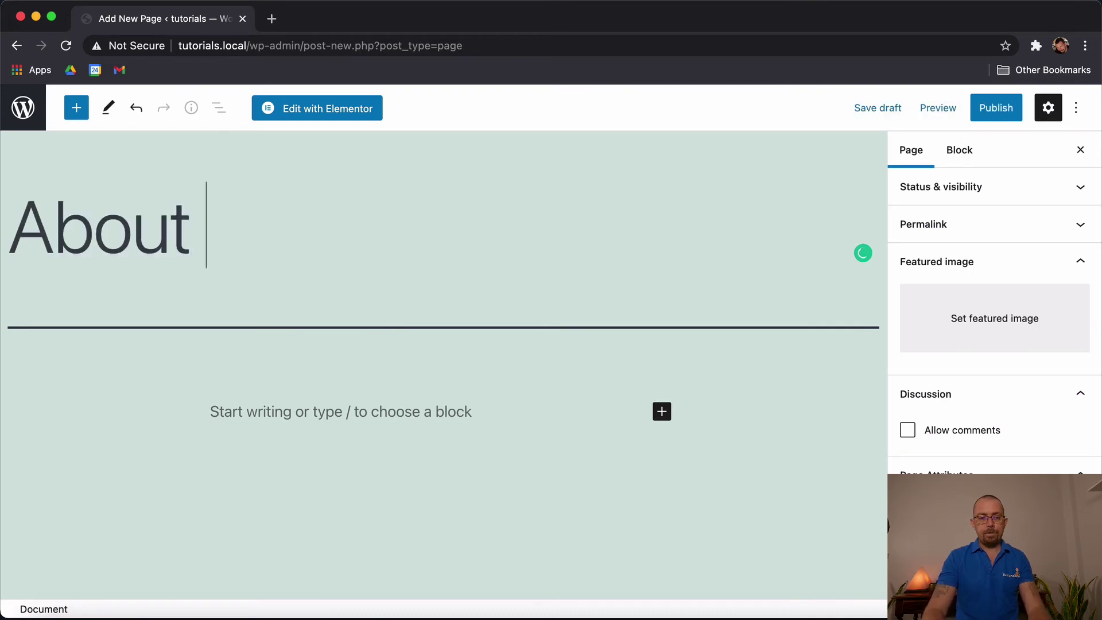
{"action": "left_click", "coordinate": [981, 109]}
{"action": "left_click", "coordinate": [932, 115]}
{"action": "left_click", "coordinate": [23, 107]}
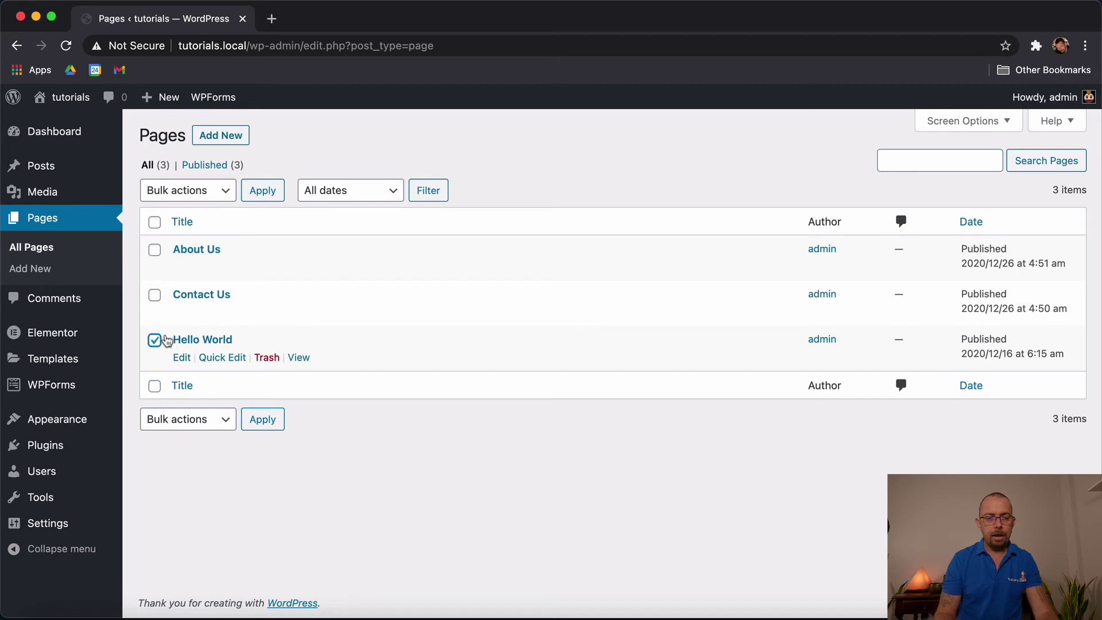
Step: Move the selected Hello World page to the Trash with a bulk action
{"action": "left_click", "coordinate": [184, 190]}
{"action": "left_click", "coordinate": [192, 224]}
{"action": "left_click", "coordinate": [262, 195]}
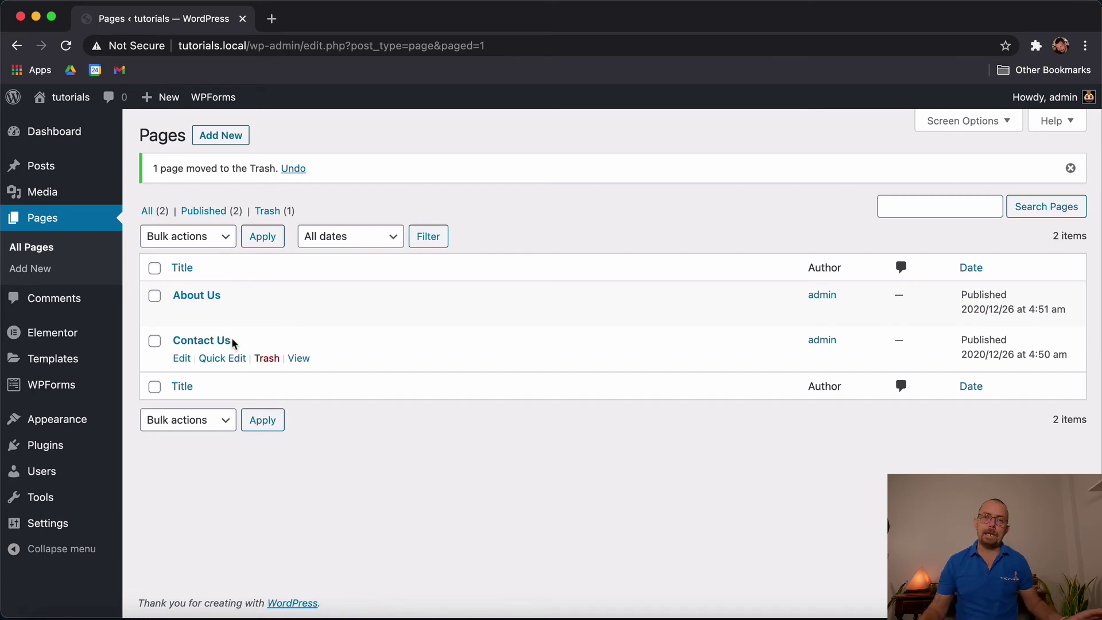
Step: Restore the Hello World page from the Trash and return to the list of all pages
{"action": "left_click", "coordinate": [275, 204]}
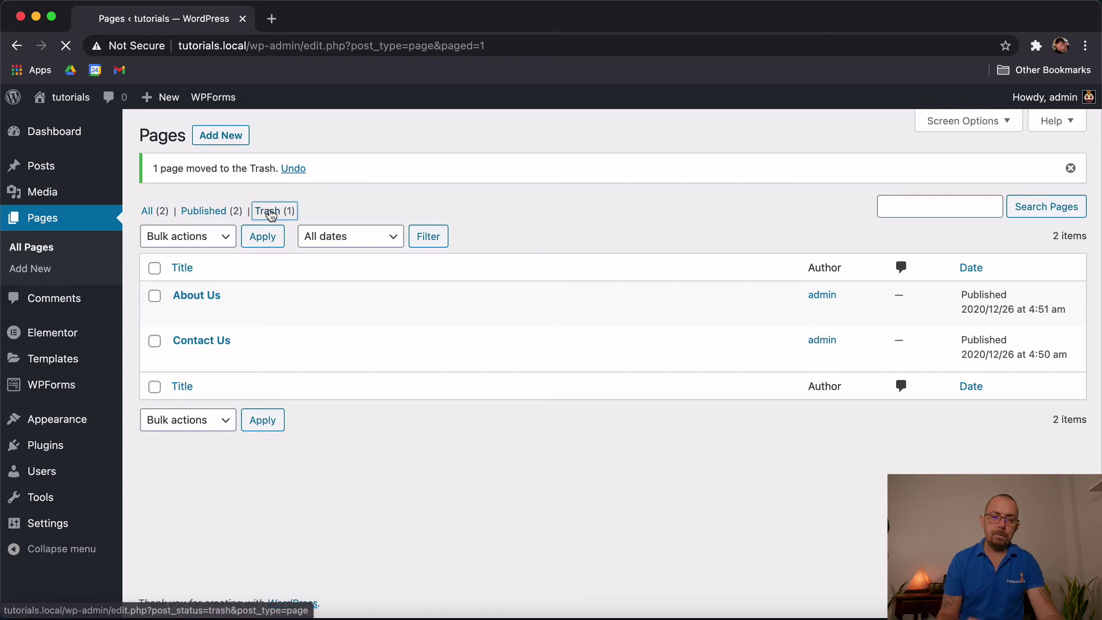
{"action": "left_click", "coordinate": [154, 250]}
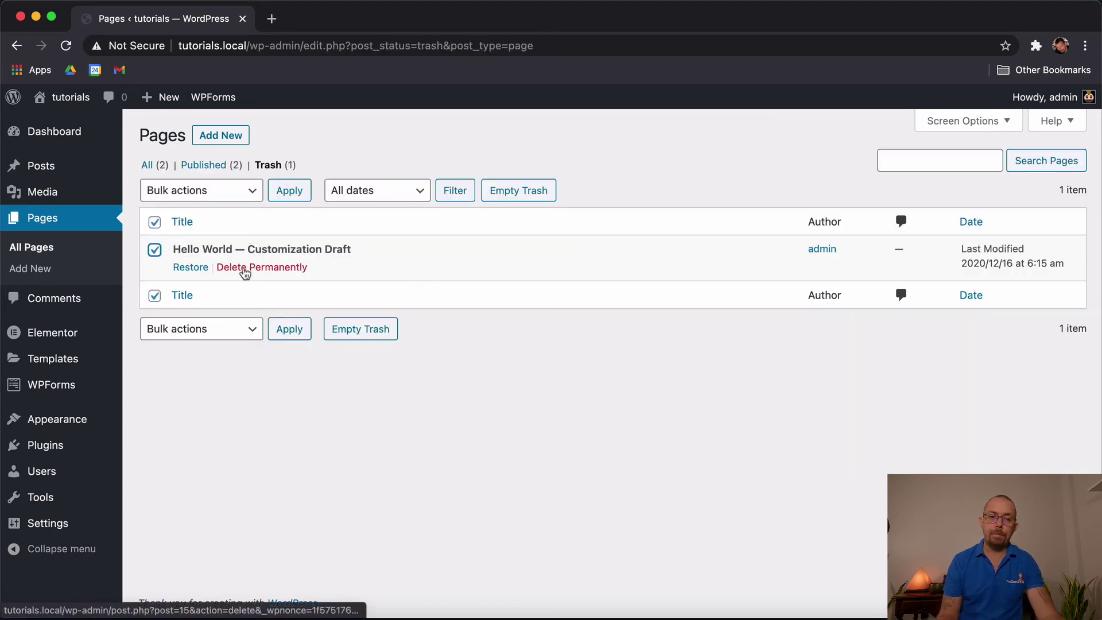
{"action": "left_click", "coordinate": [154, 251]}
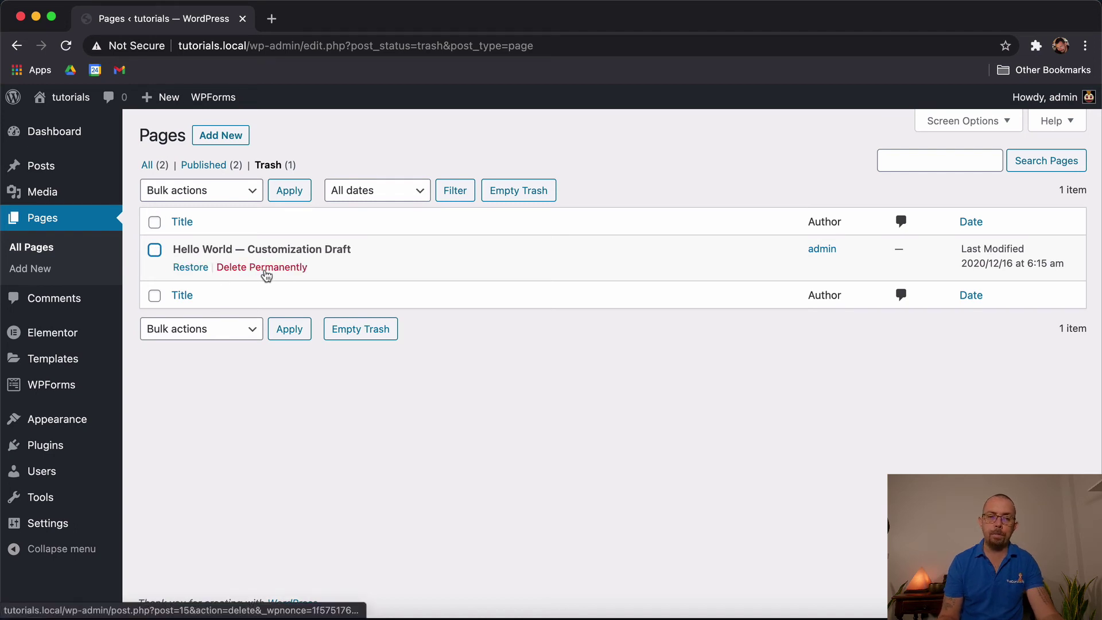
{"action": "left_click", "coordinate": [187, 271]}
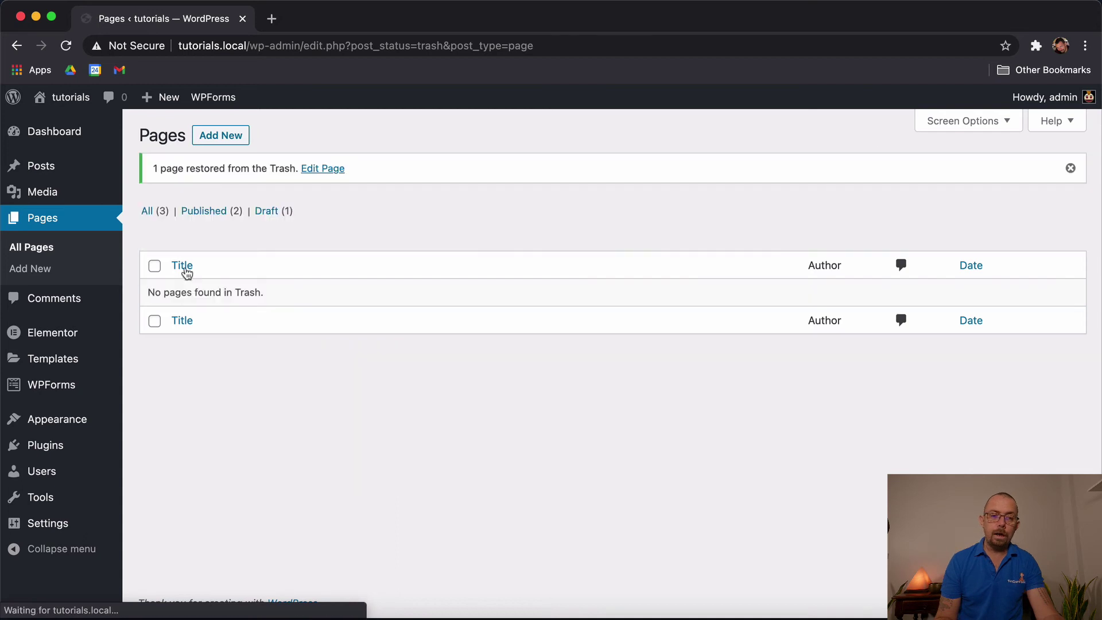
{"action": "left_click", "coordinate": [145, 211]}
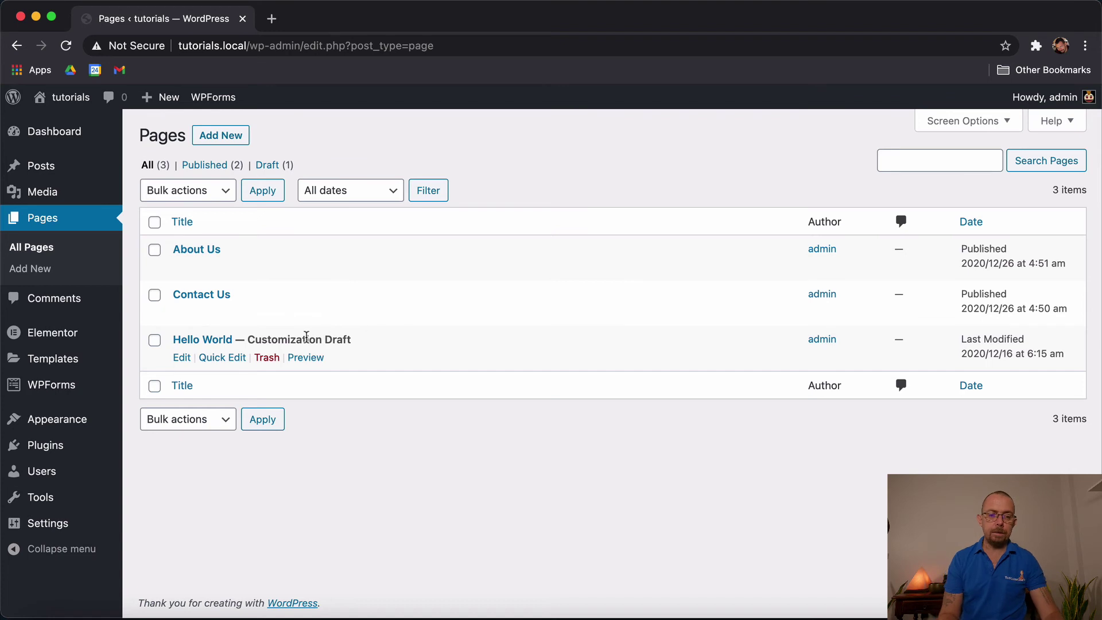
Step: Trash the Hello World draft, delete it permanently from the Trash, and return to the list of all pages
{"action": "left_click", "coordinate": [267, 357]}
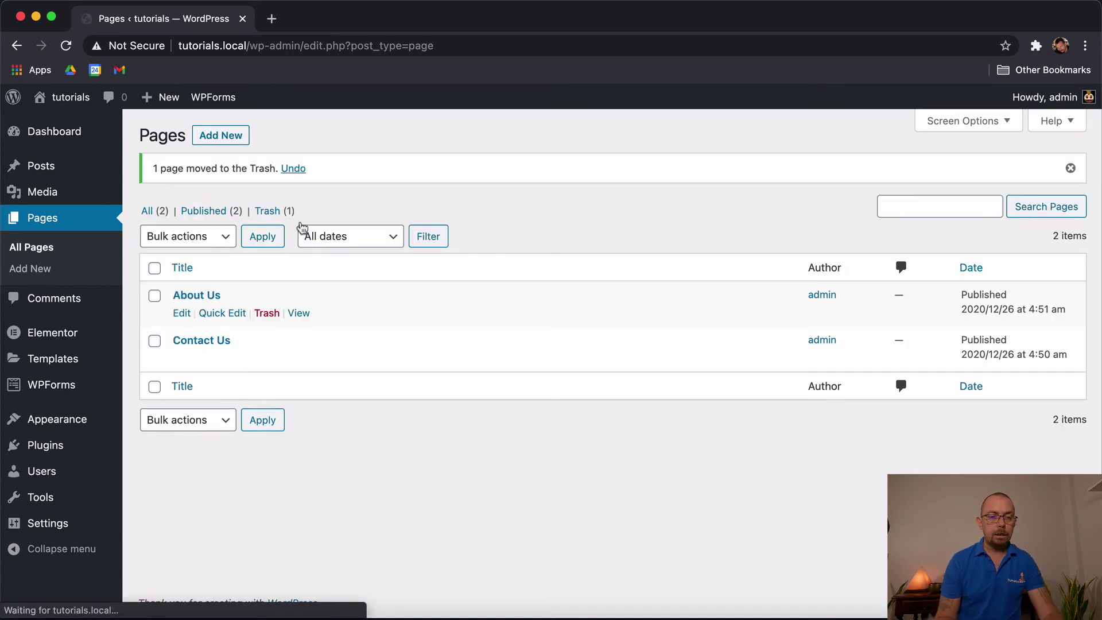
{"action": "left_click", "coordinate": [267, 211]}
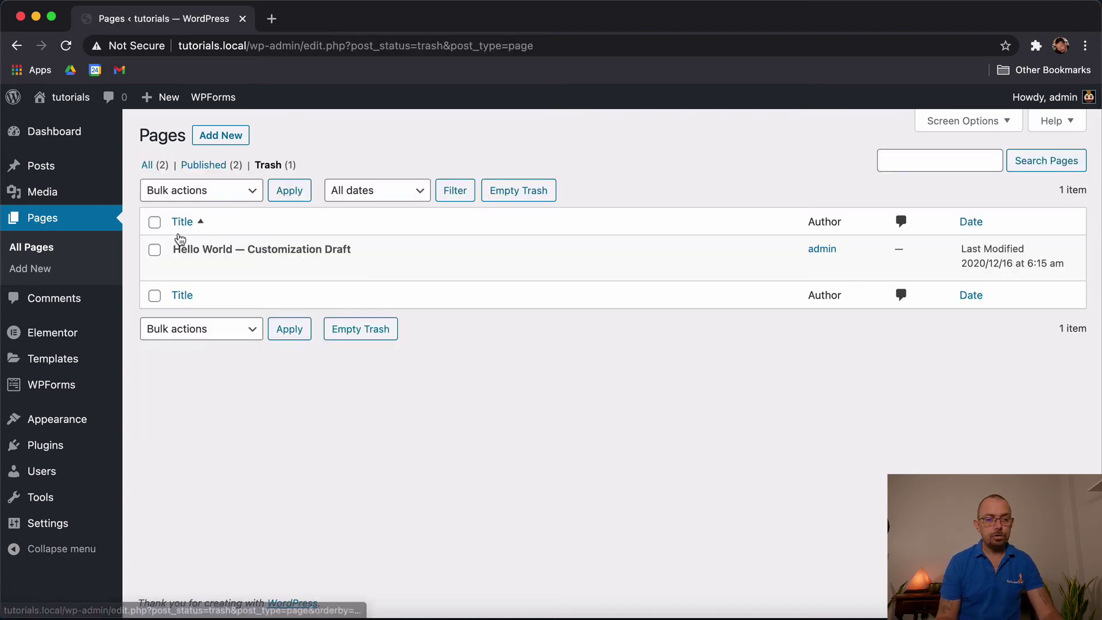
{"action": "left_click", "coordinate": [265, 269]}
{"action": "left_click", "coordinate": [147, 214]}
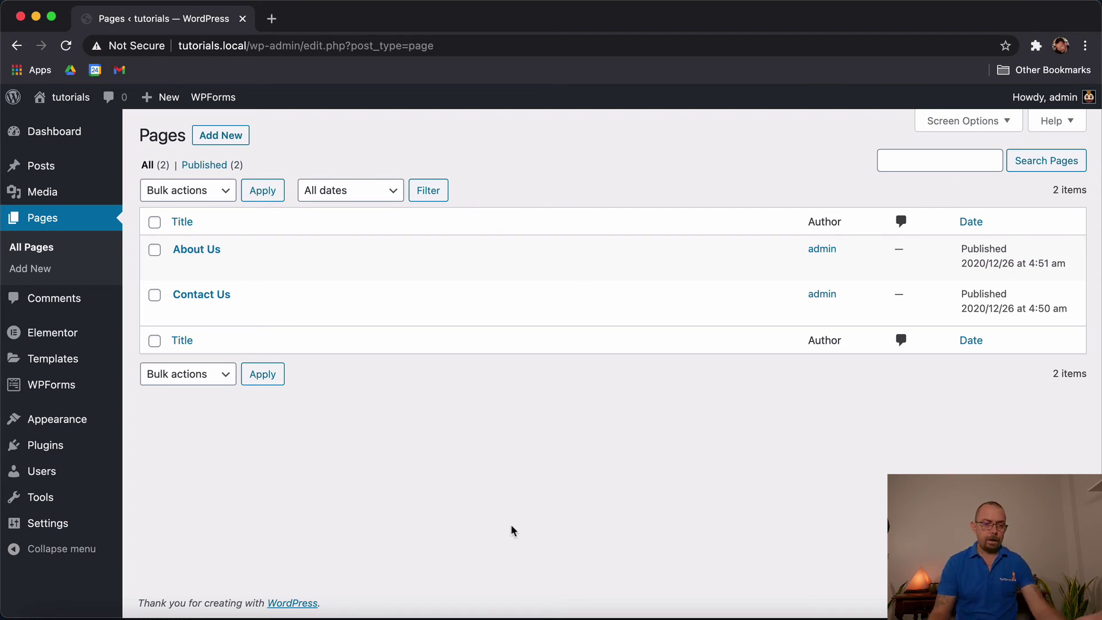
{"action": "mouse_move", "coordinate": [42, 425]}
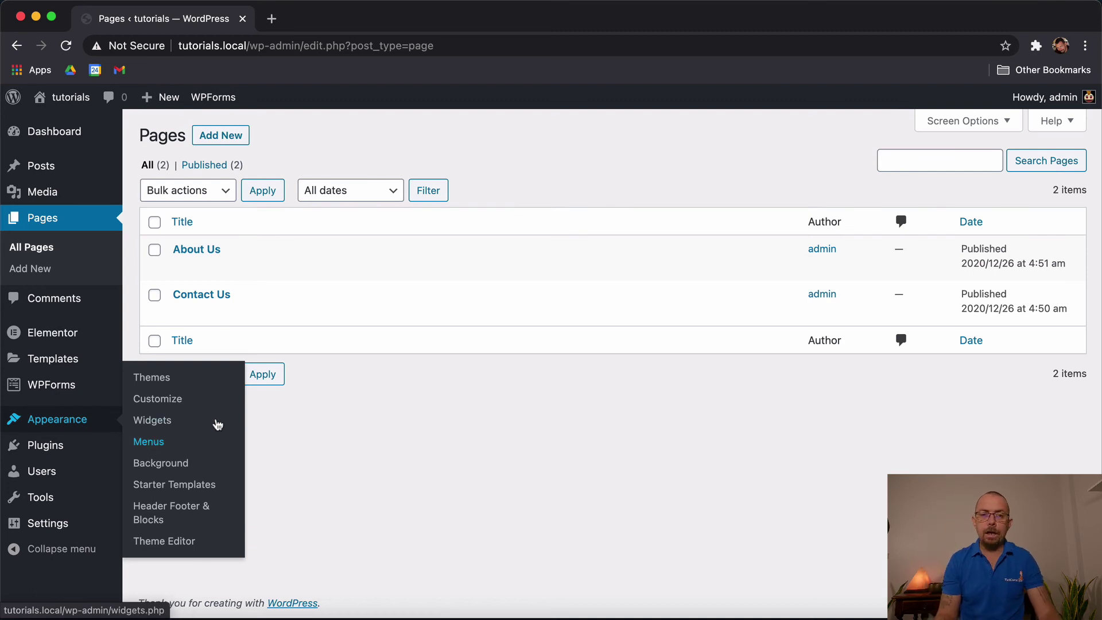
{"action": "mouse_move", "coordinate": [69, 414]}
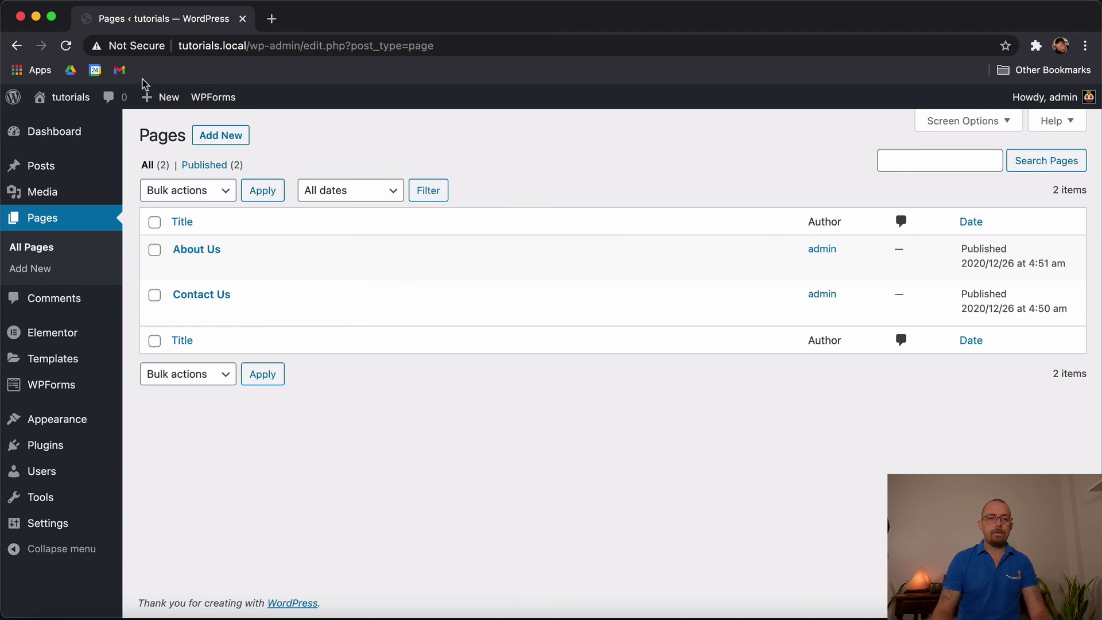
Step: Look at the tutorials site's front end in a new browser tab, and return to the list of pages
{"action": "mouse_move", "coordinate": [68, 98]}
{"action": "left_click", "coordinate": [68, 125], "text": "super"}
{"action": "left_click", "coordinate": [338, 20]}
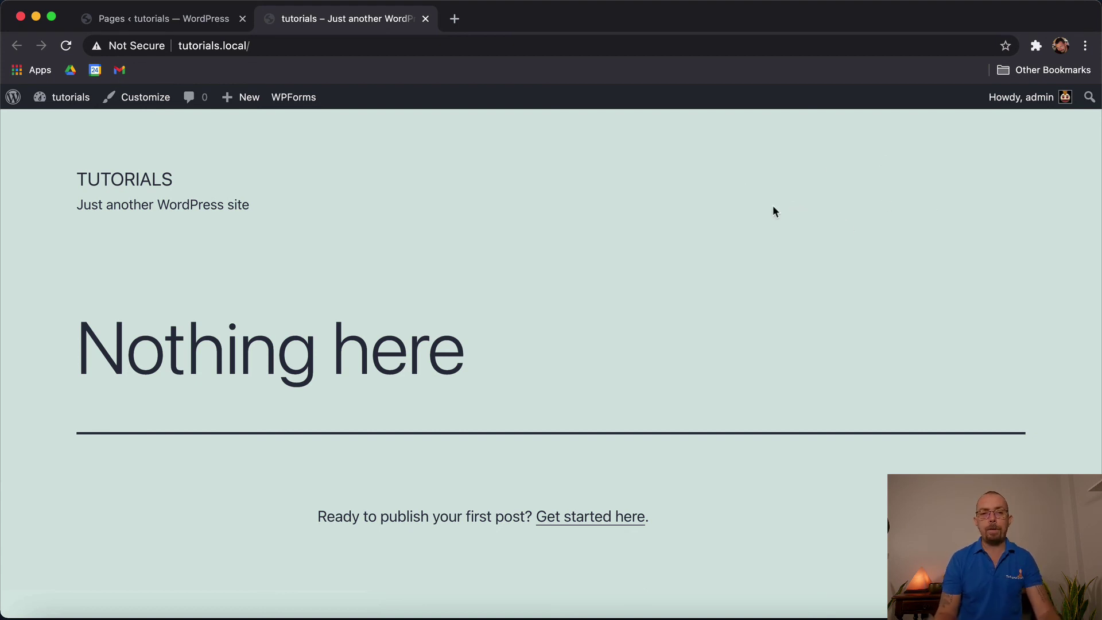
{"action": "left_click", "coordinate": [183, 24]}
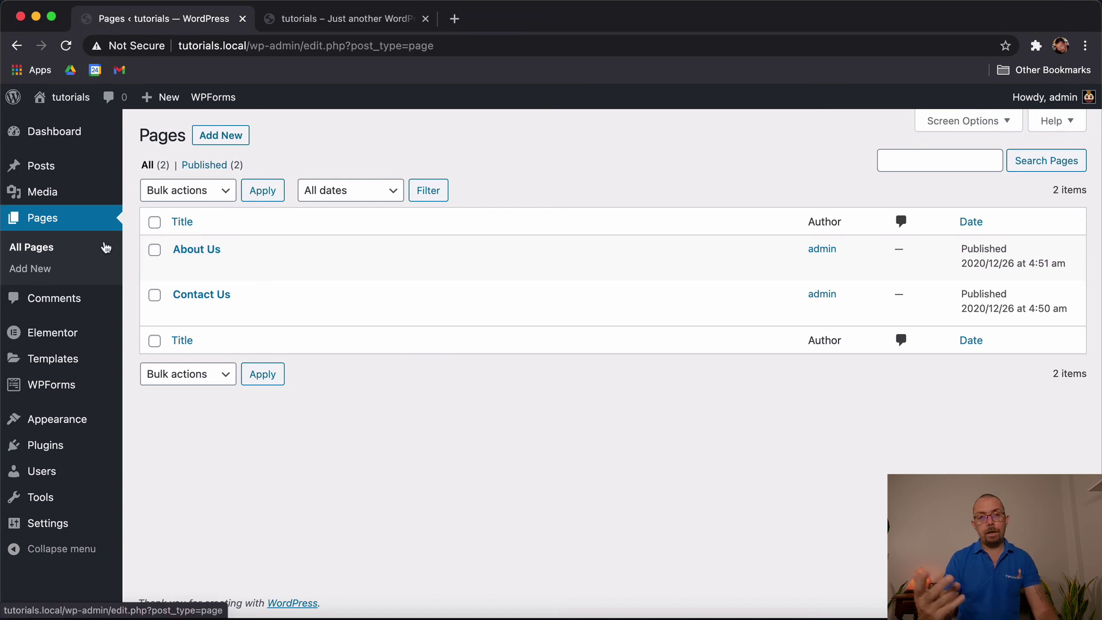